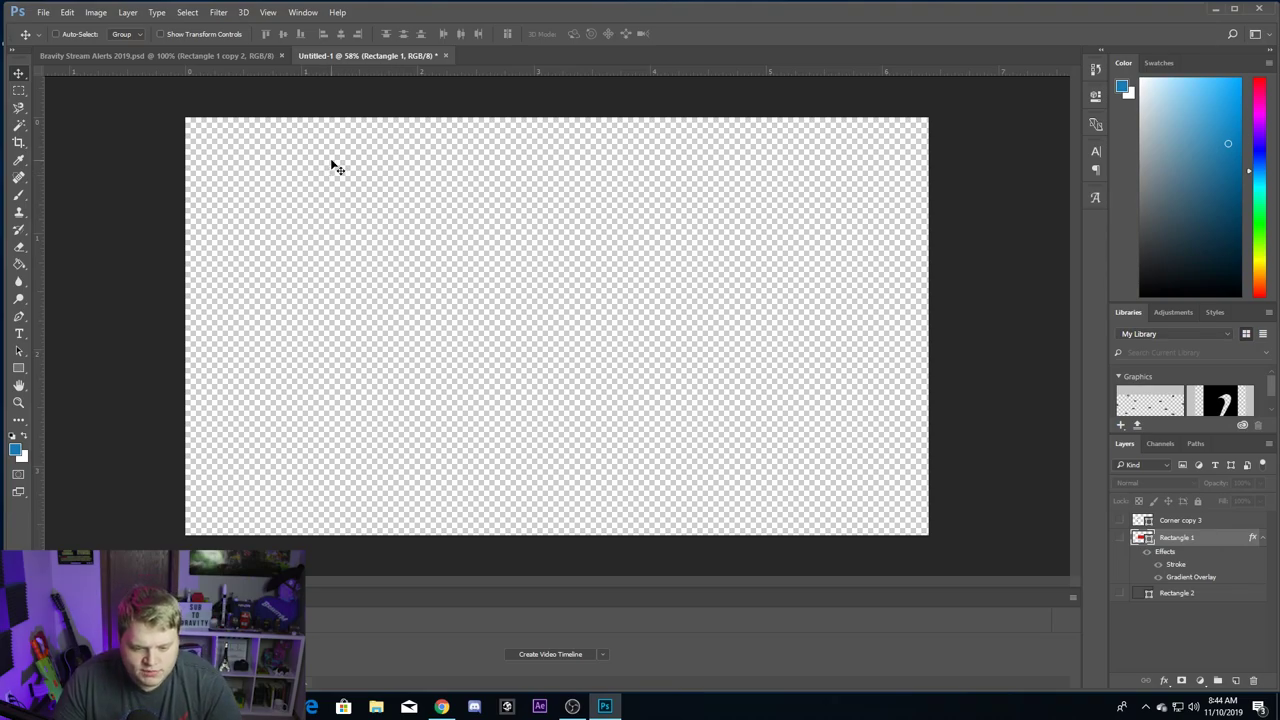
Step: Draw a red 876 × 282 px rectangle and drag it toward the canvas centre
left_click(18, 368)
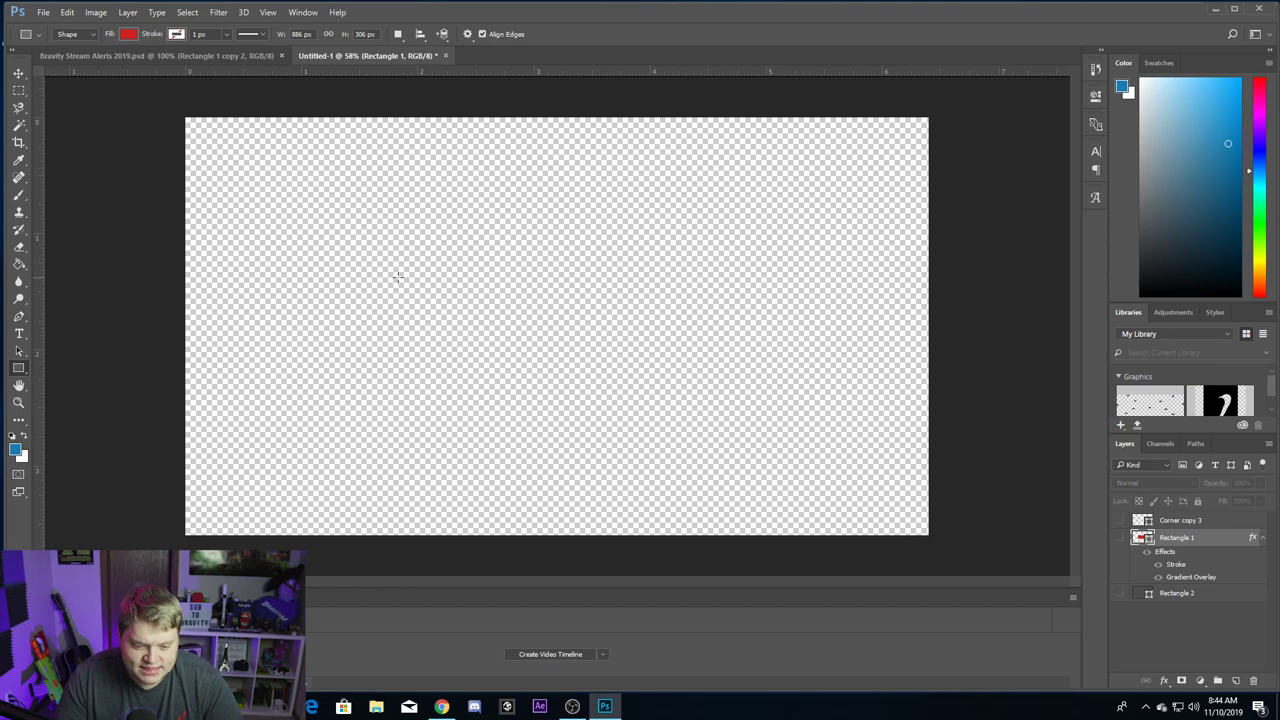
left_click_drag(419, 287, 757, 394)
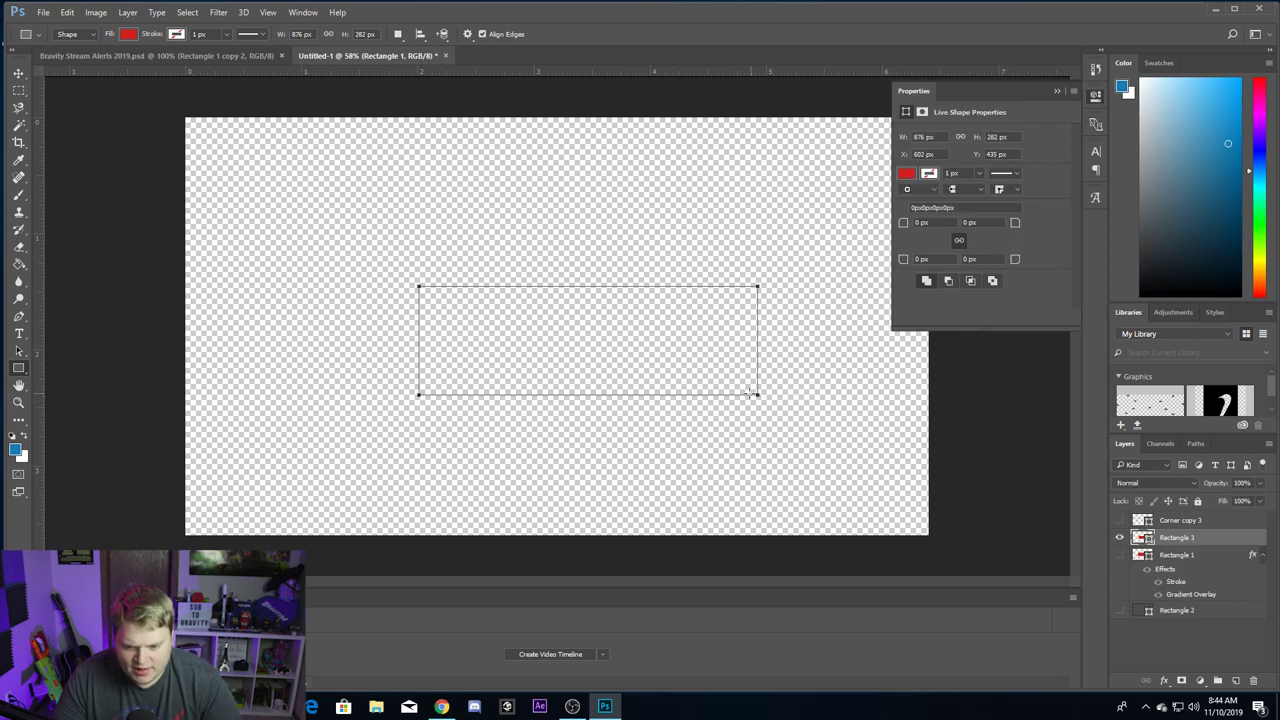
left_click(19, 73)
left_click_drag(610, 343, 580, 327)
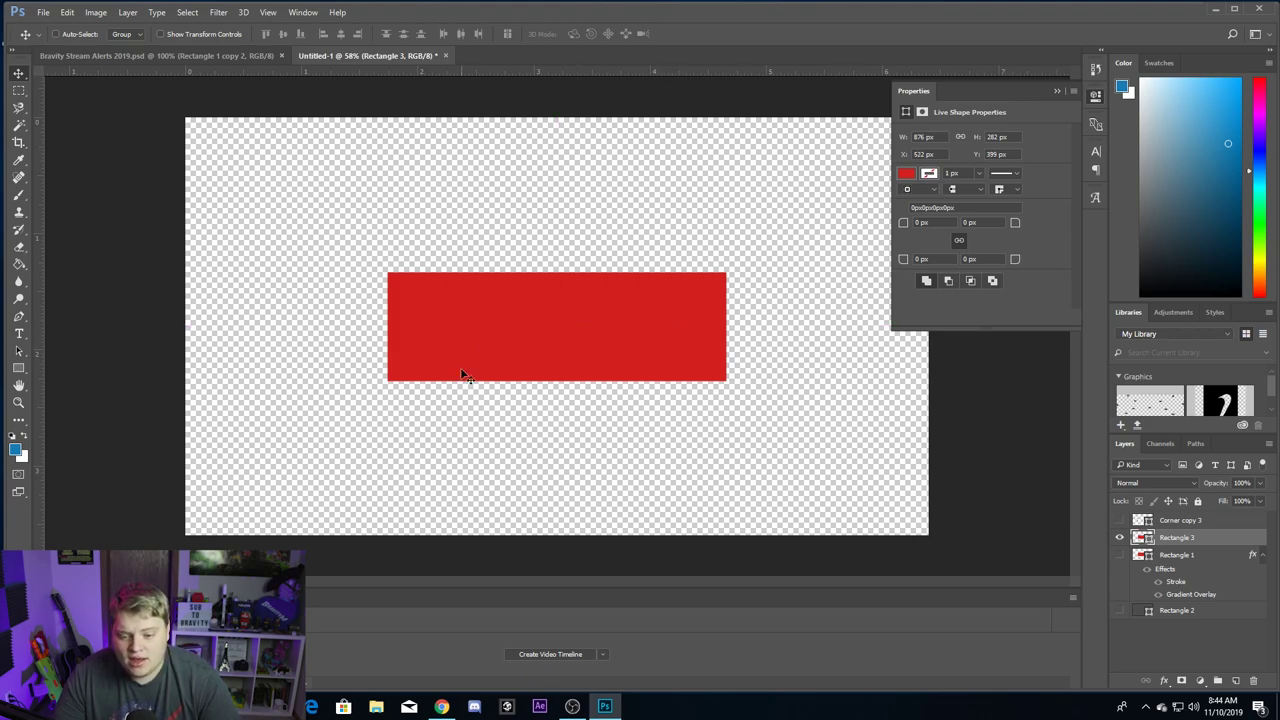
Step: Check the rectangle's fill swatch without changing it, then open the Foreground Color picker
left_click(906, 175)
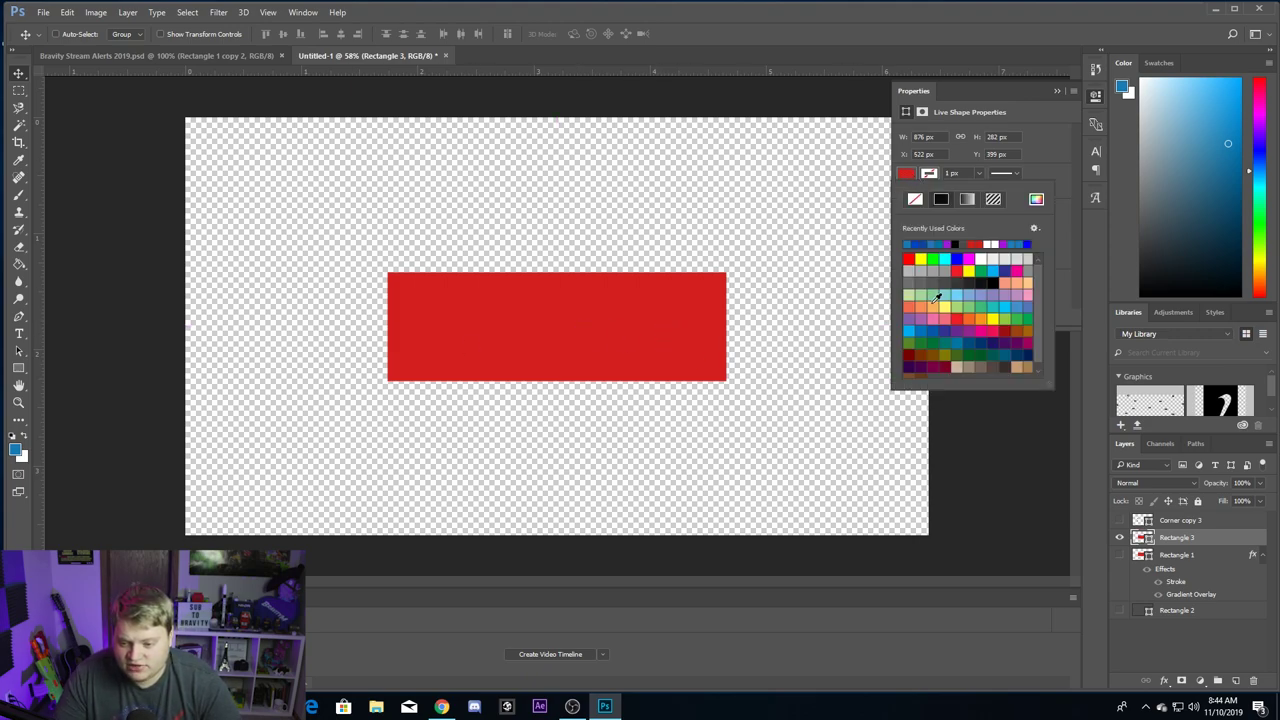
left_click(295, 386)
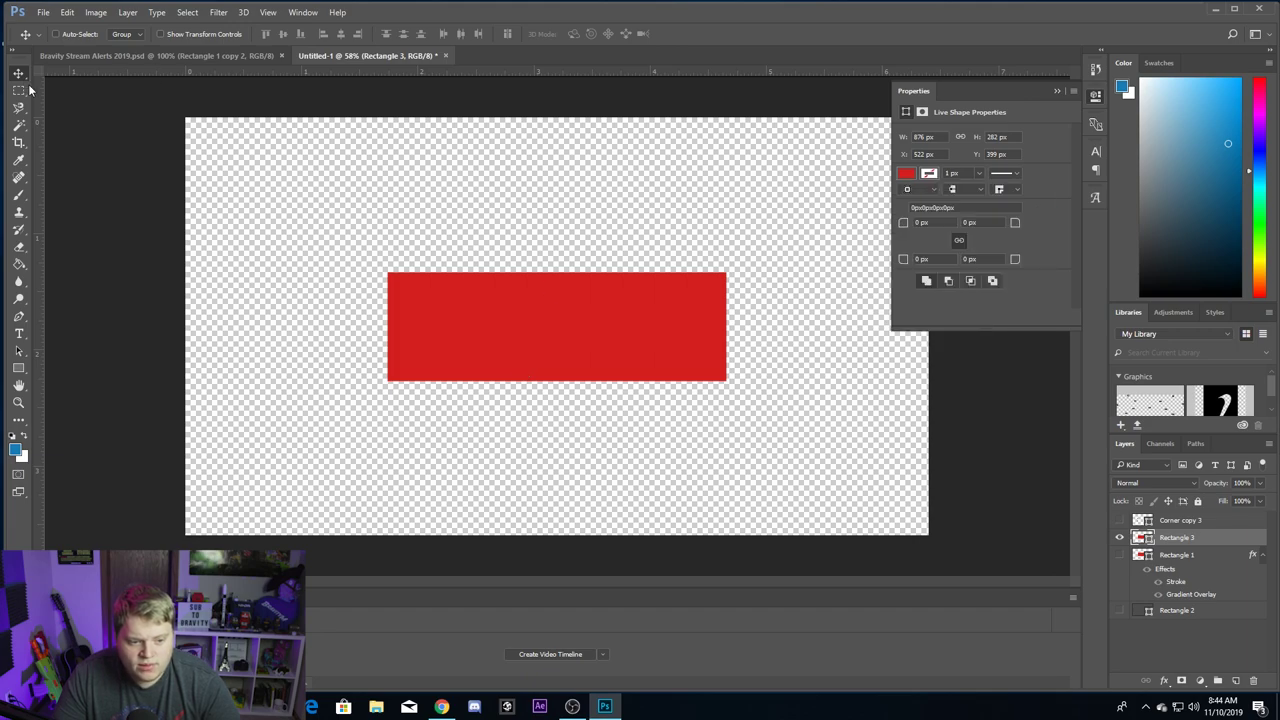
left_click(15, 452)
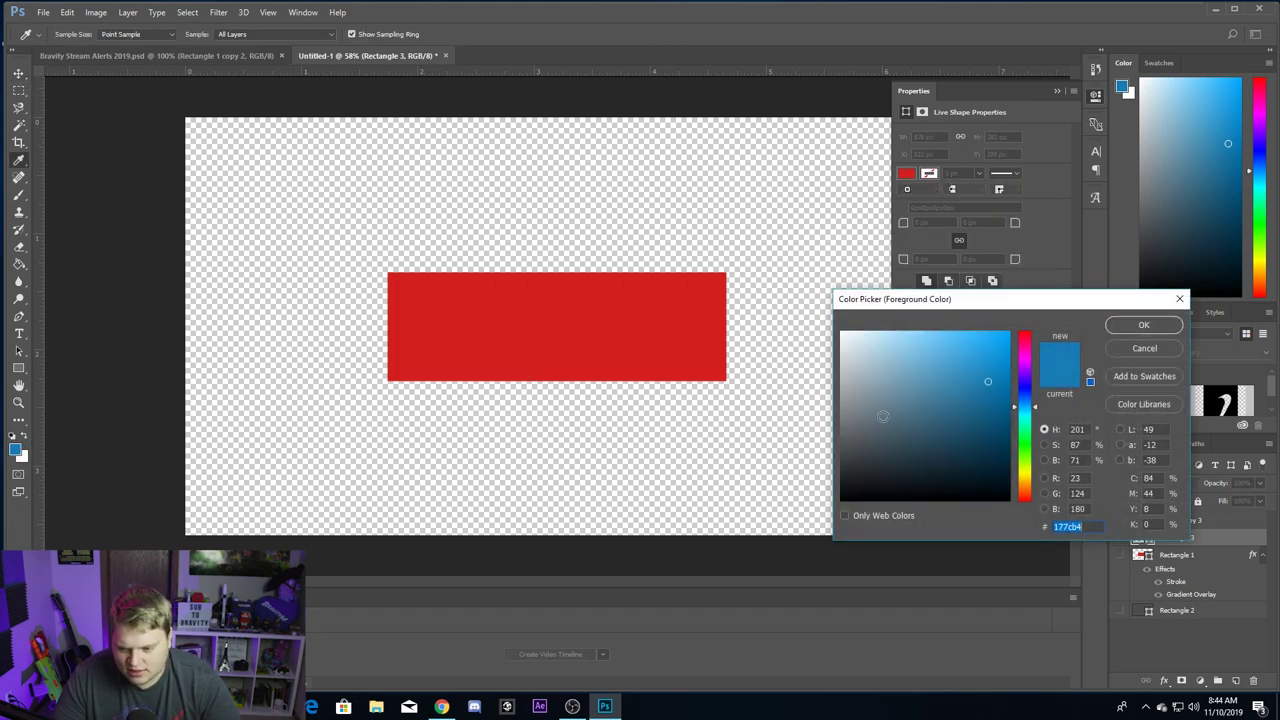
Step: Keep the blue #177cb4 foreground and set the background colour to magenta #c824e0
left_click(1156, 331)
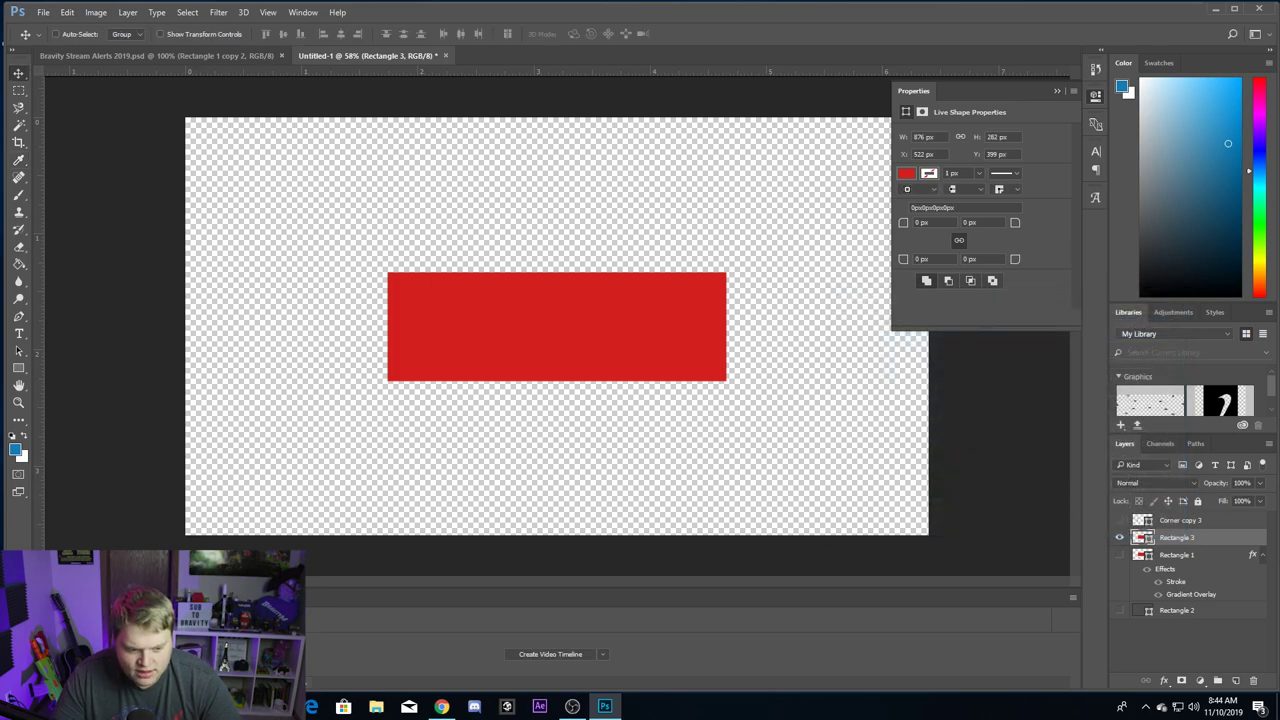
left_click(23, 459)
left_click(1024, 361)
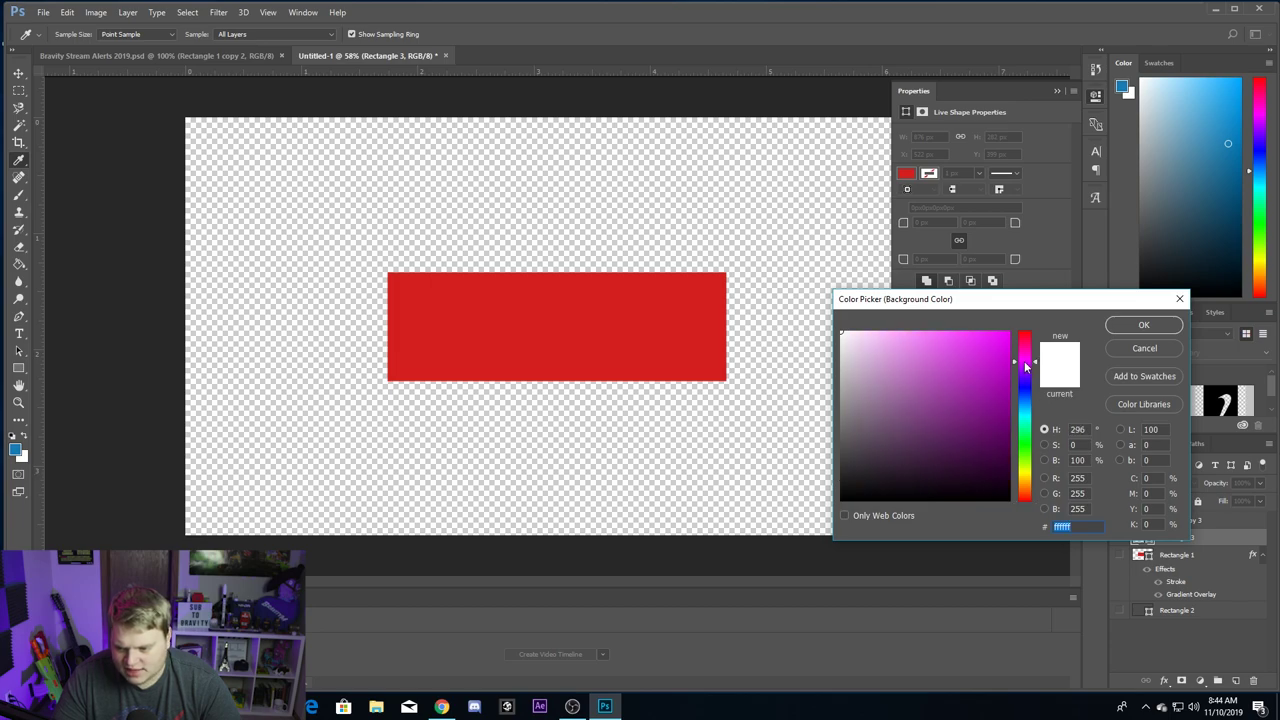
left_click(988, 349)
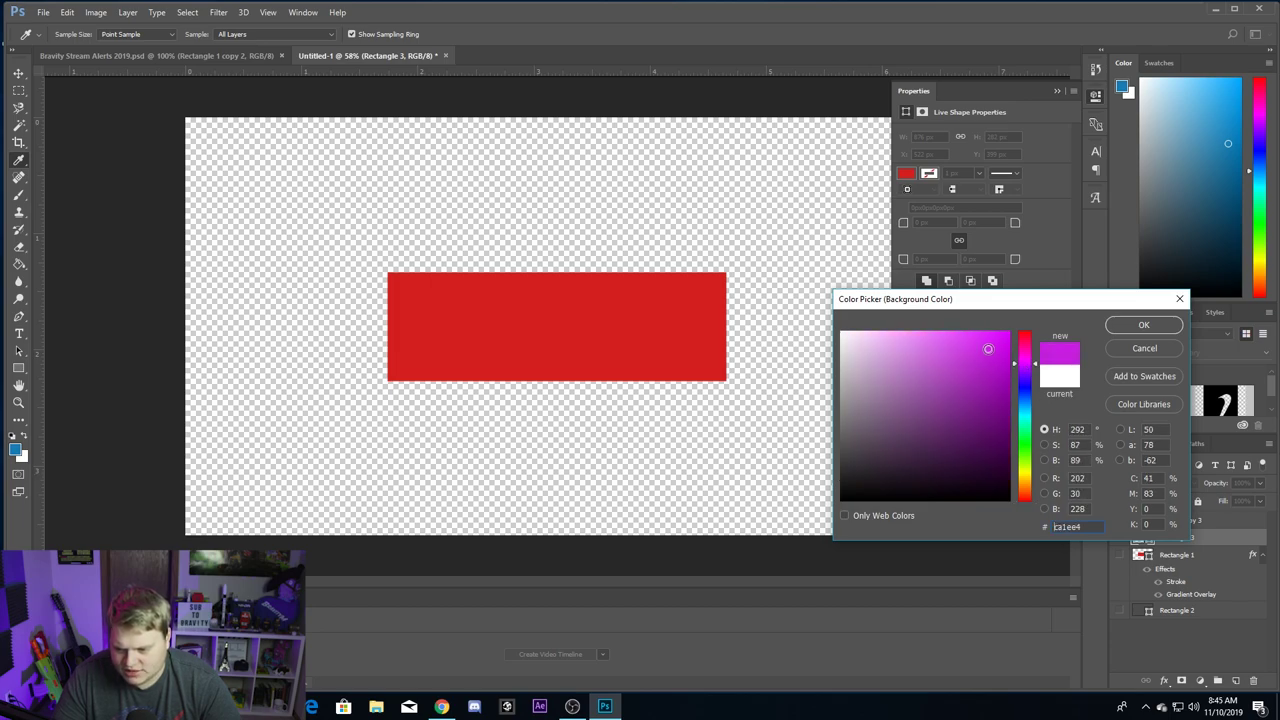
left_click_drag(988, 349, 984, 356)
left_click(1141, 326)
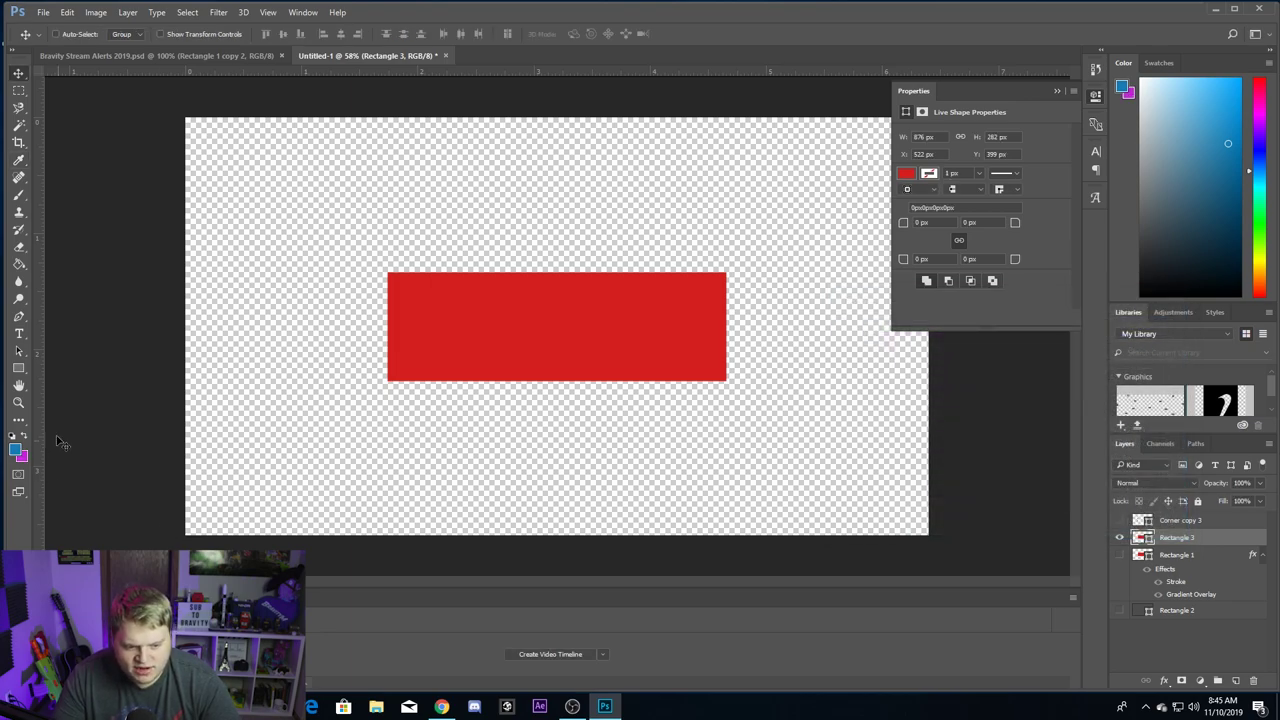
Step: Open Rectangle 3's layer style and enable Gradient Overlay instead of Color Overlay
double_click(1215, 544)
left_click(775, 392)
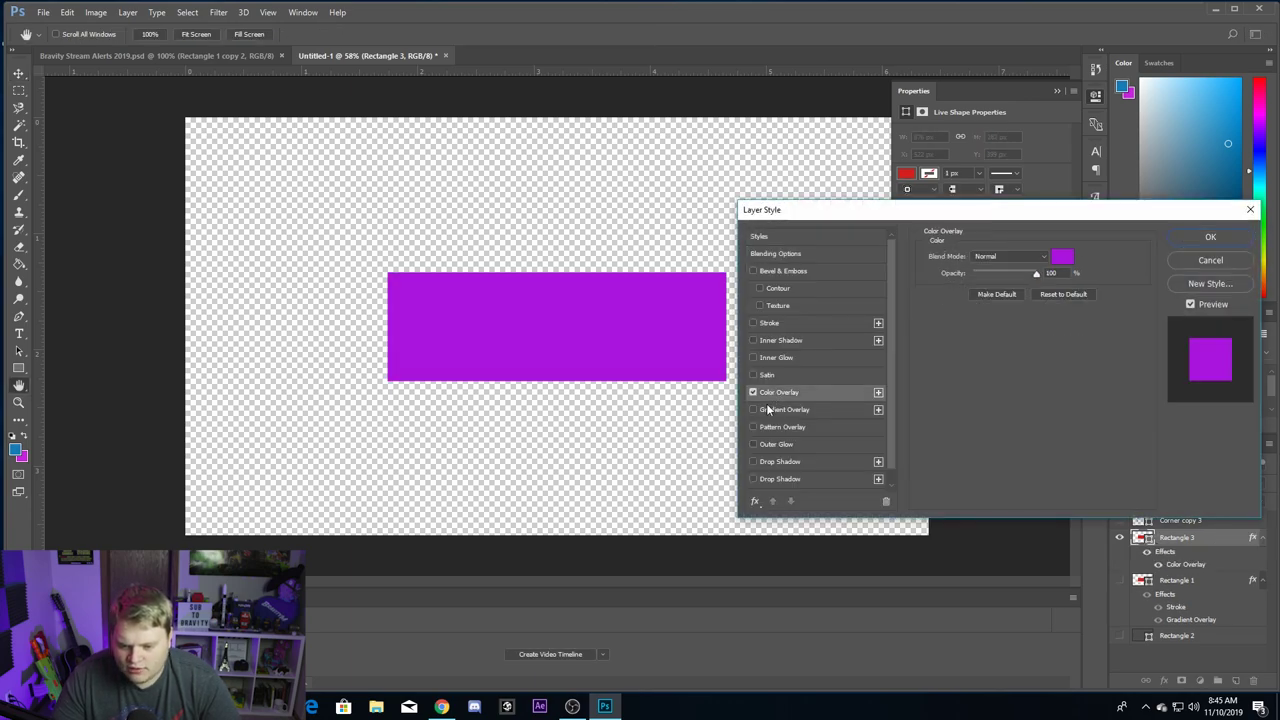
left_click(784, 409)
left_click(753, 392)
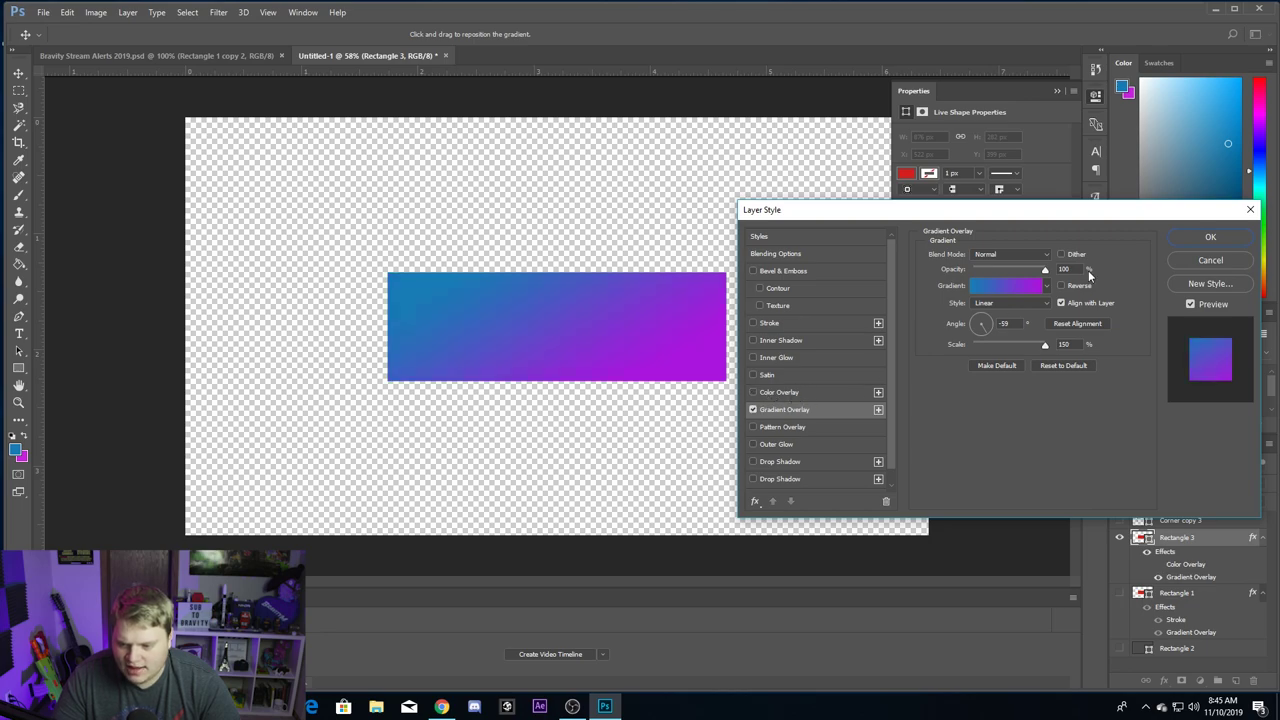
Step: Apply the Foreground to Background gradient preset at -41° angle and 150% scale
left_click(1047, 287)
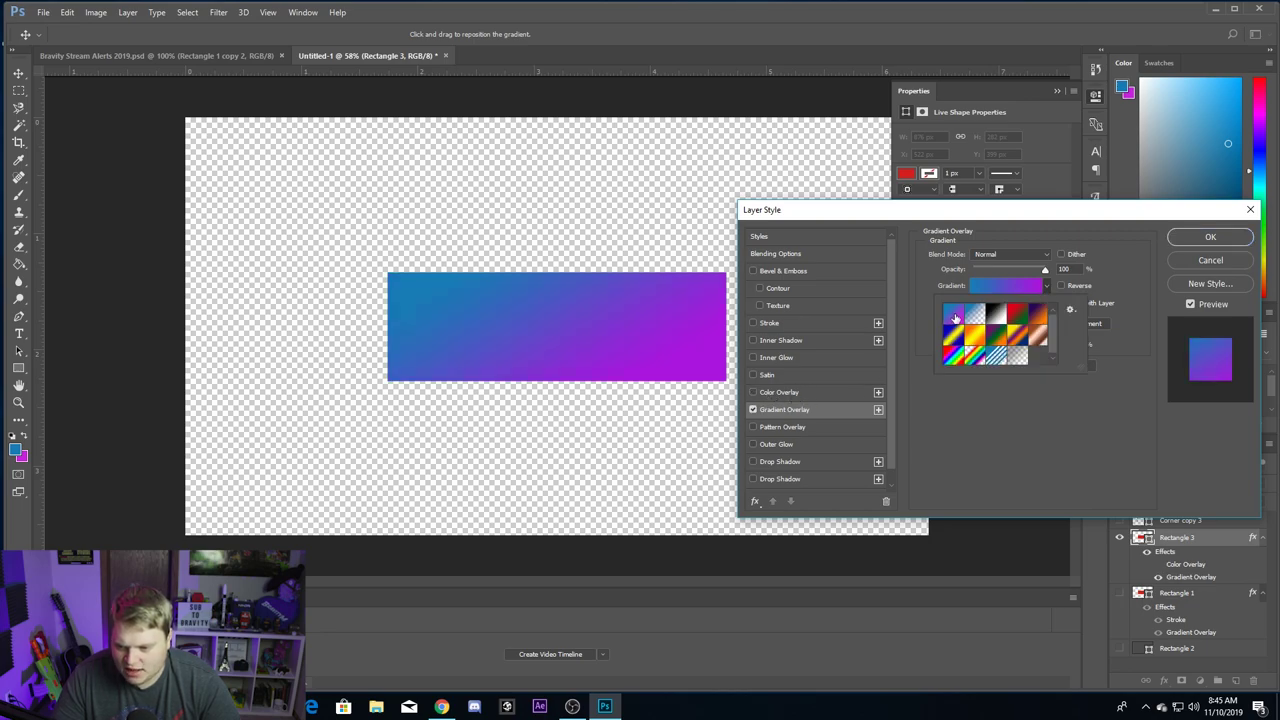
left_click(955, 318)
left_click(994, 412)
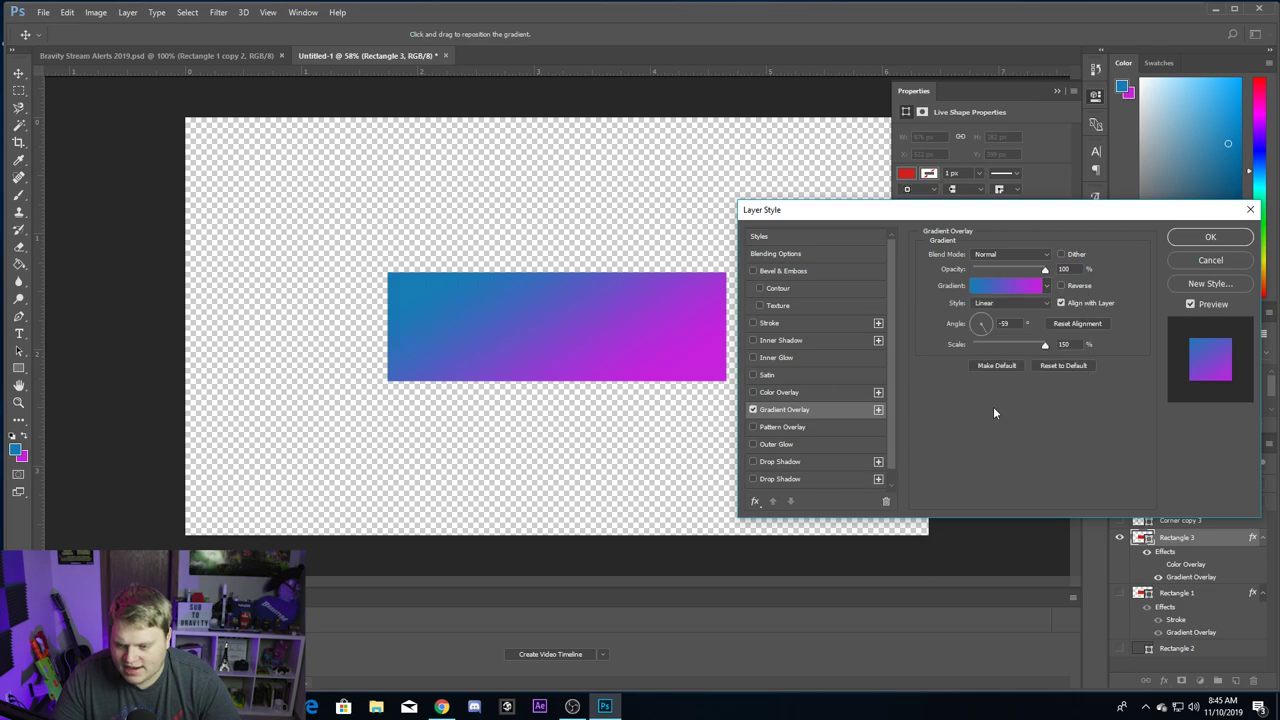
mouse_move(1045, 268)
left_mouse_down()
mouse_move(985, 269)
mouse_move(1045, 269)
left_mouse_up()
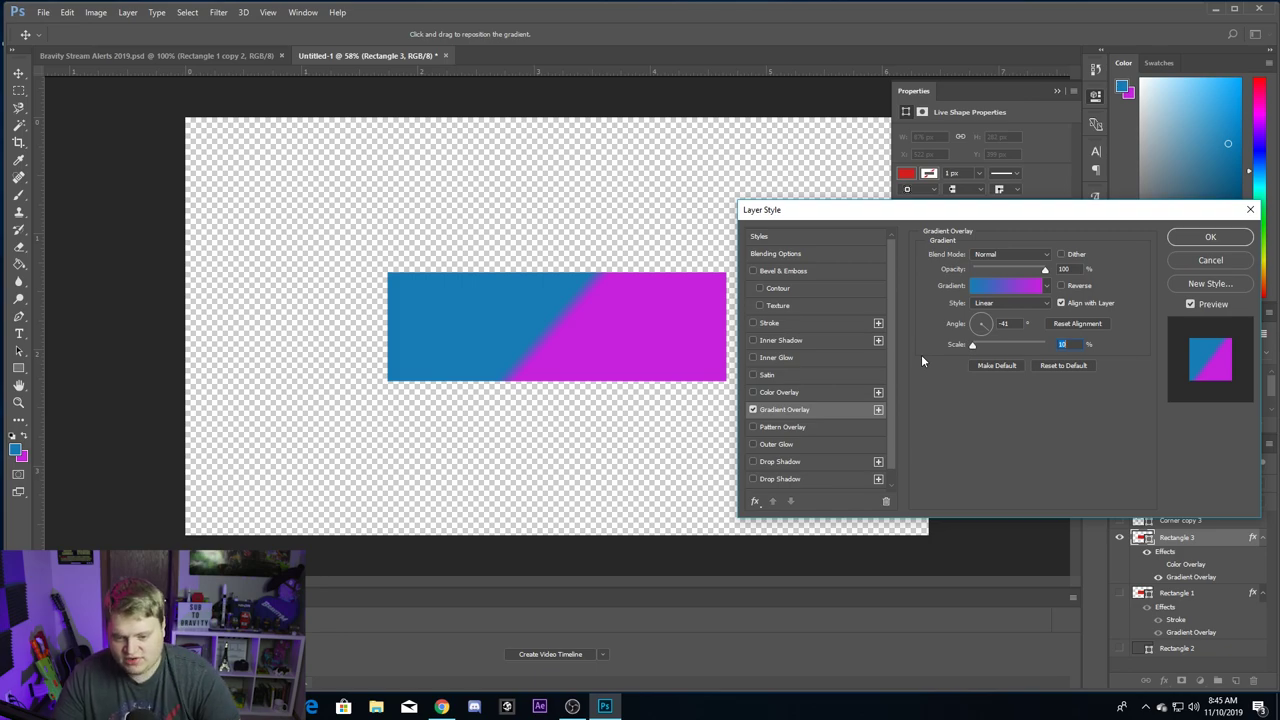
left_click_drag(984, 350, 1072, 365)
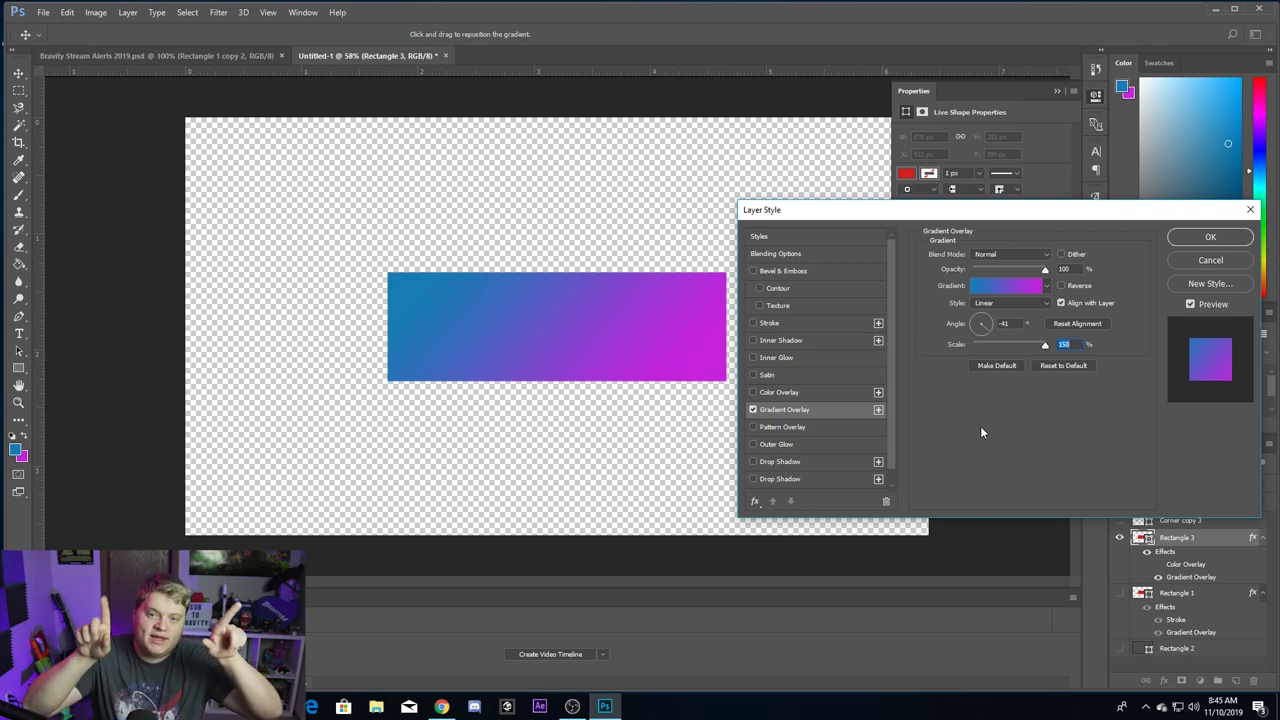
left_click(766, 326)
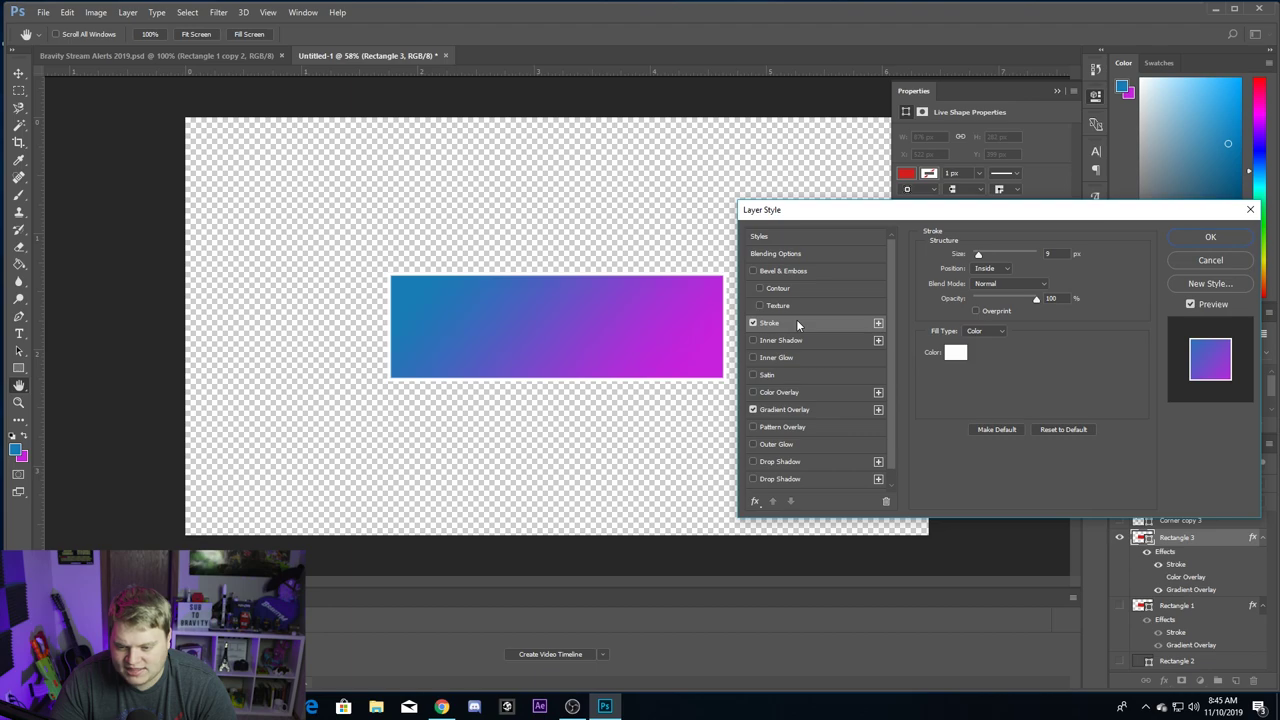
Step: Set the rectangle's stroke colour to white
left_click(953, 352)
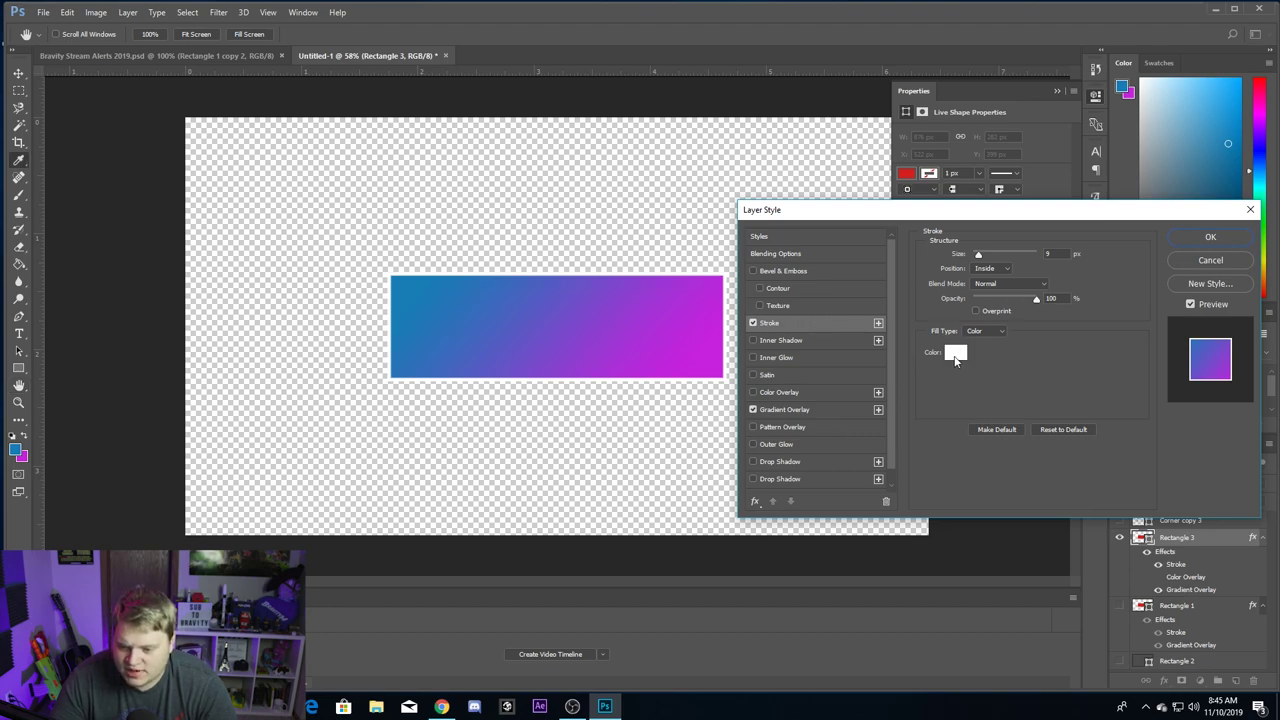
left_click(1009, 333)
left_click(960, 361)
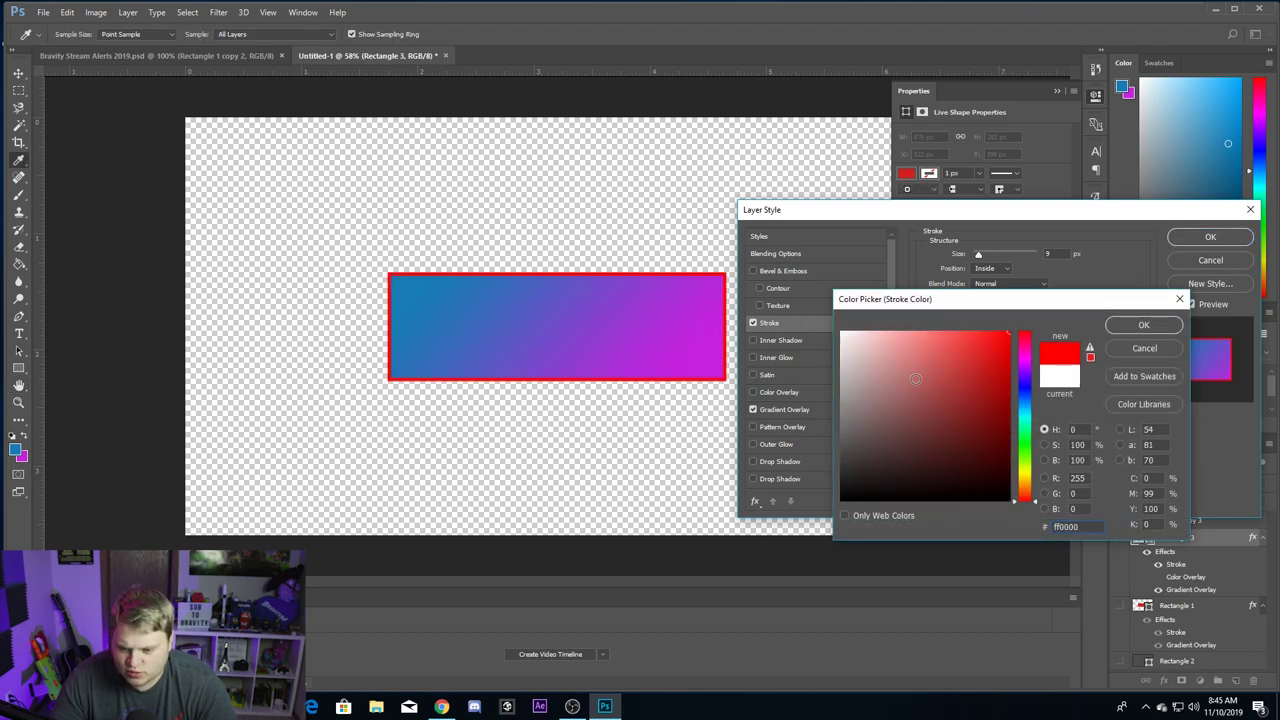
left_click(674, 286)
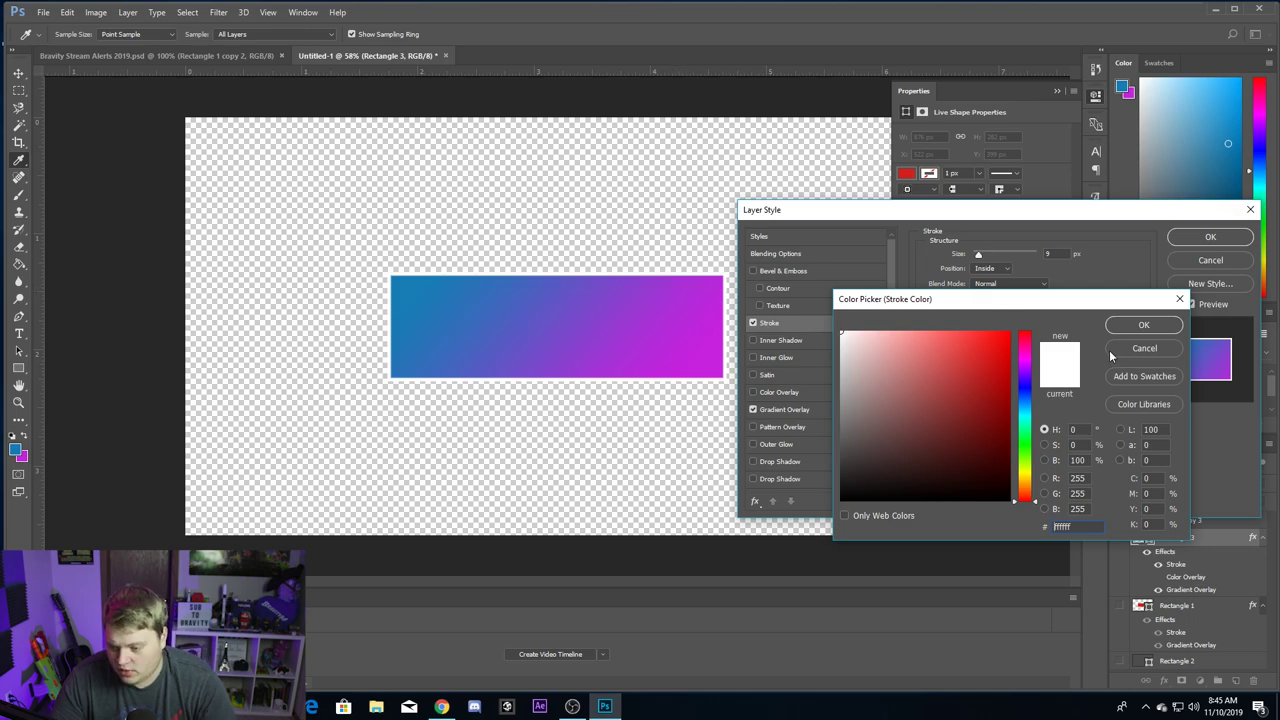
left_click(1144, 325)
Step: Place the white stroke inside the edge at 5 px and apply the layer style
mouse_move(979, 256)
left_mouse_down()
mouse_move(1010, 253)
mouse_move(940, 273)
left_mouse_up()
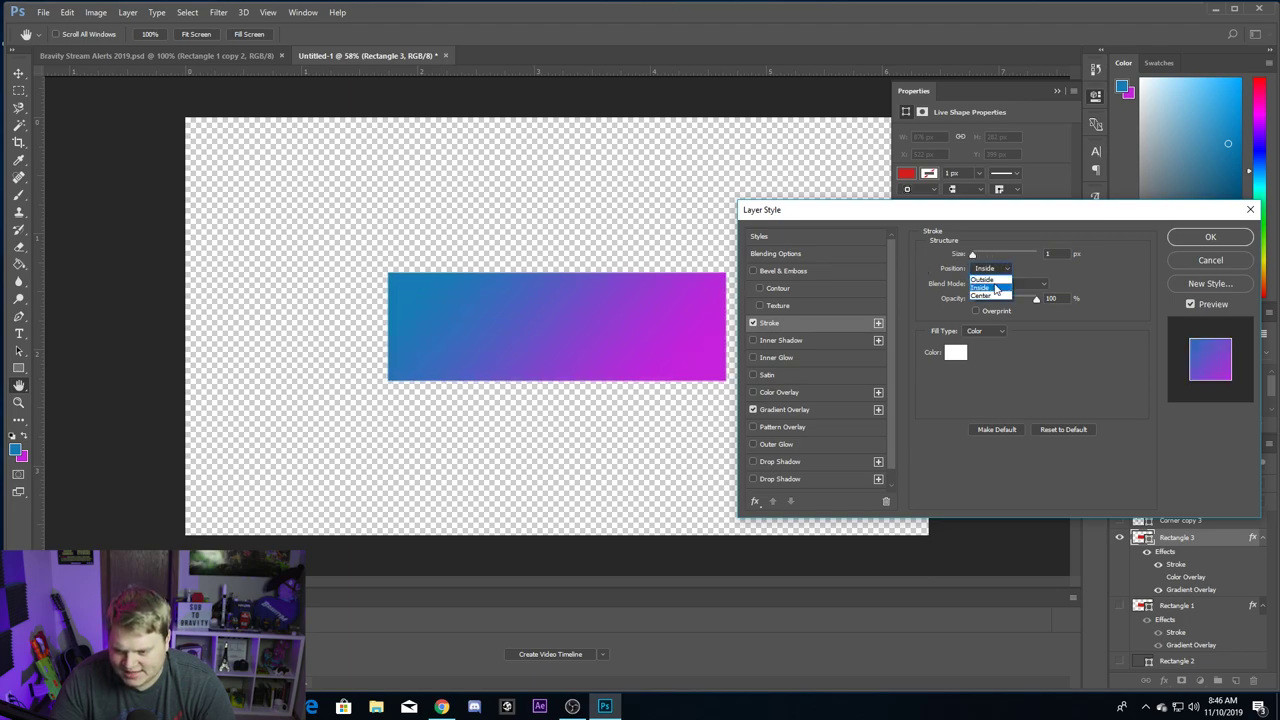
left_click(984, 277)
mouse_move(978, 252)
left_mouse_down()
mouse_move(1036, 256)
mouse_move(994, 255)
left_mouse_up()
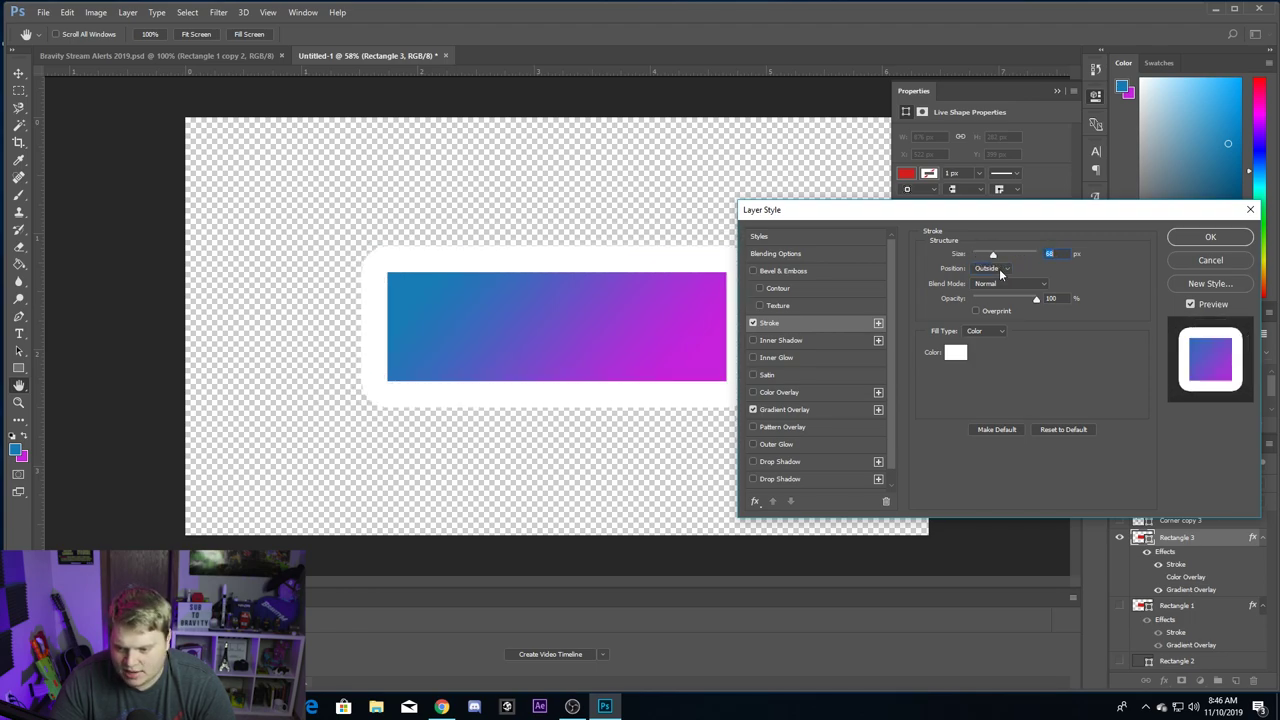
left_click(995, 286)
left_click(995, 270)
left_click(993, 287)
left_click_drag(1003, 256, 978, 256)
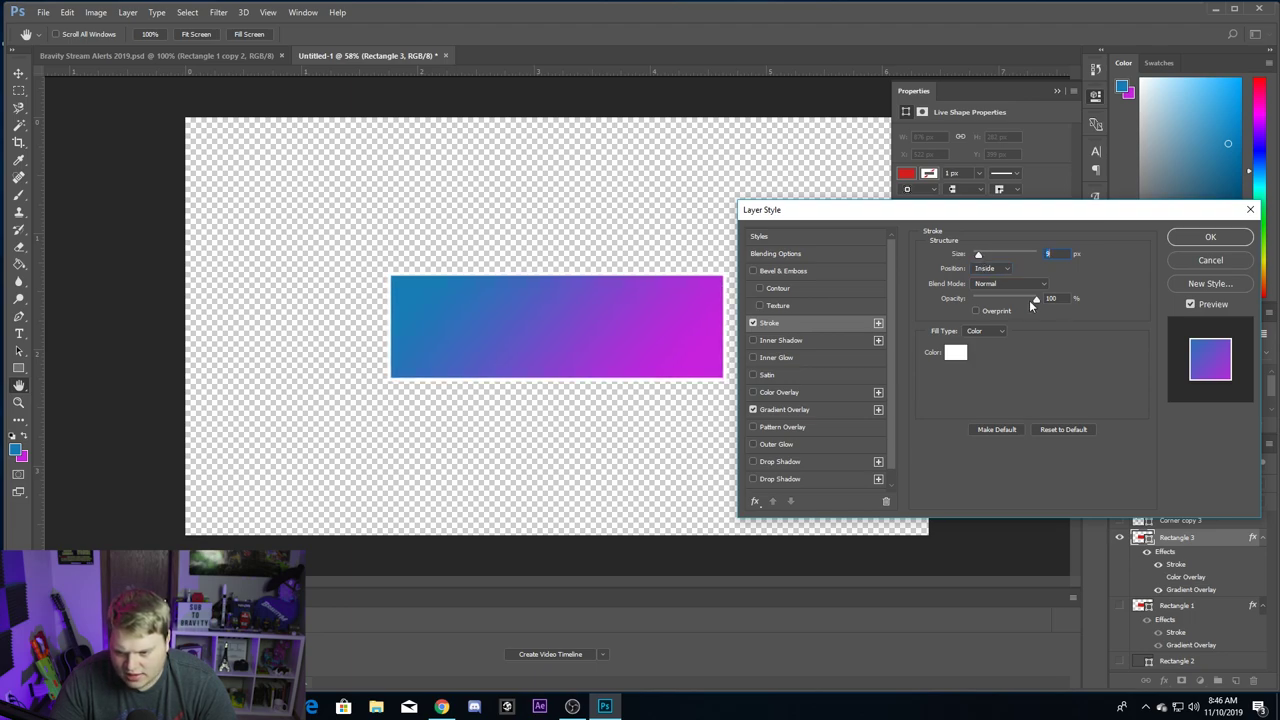
left_click(1209, 237)
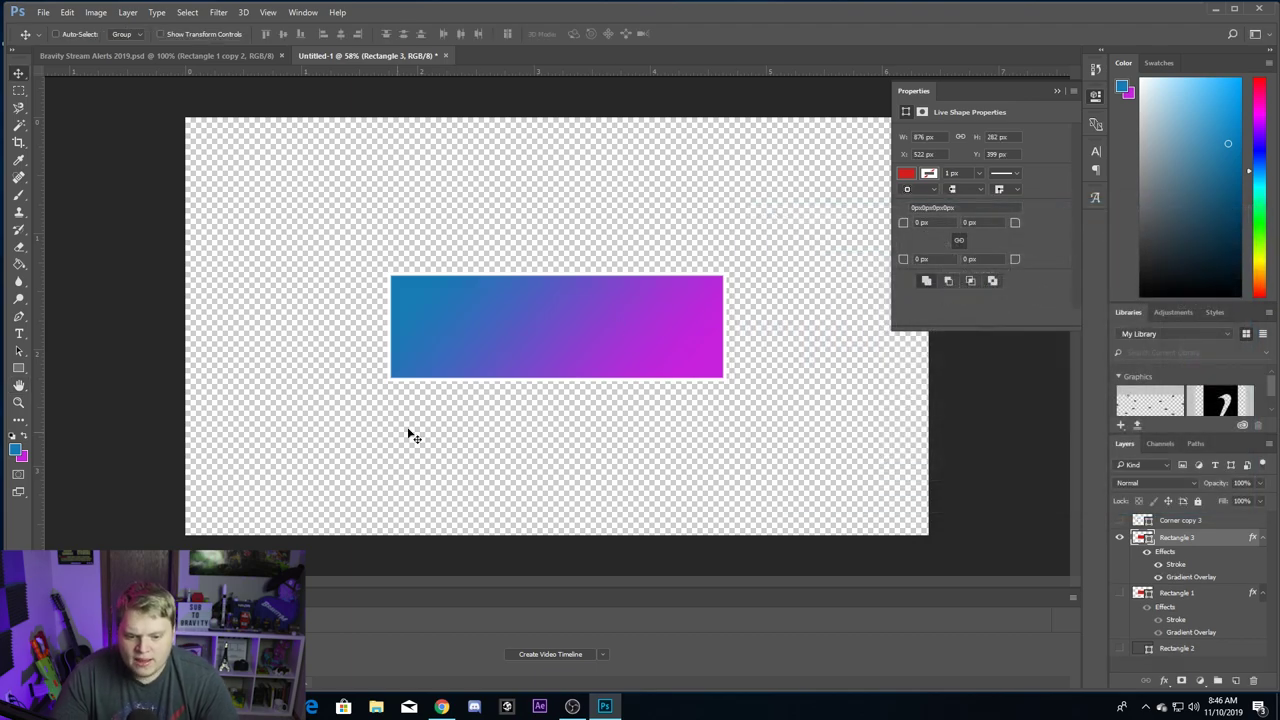
Step: Toggle Rectangle 2's visibility to show the grey backdrop behind the box
left_click(1118, 648)
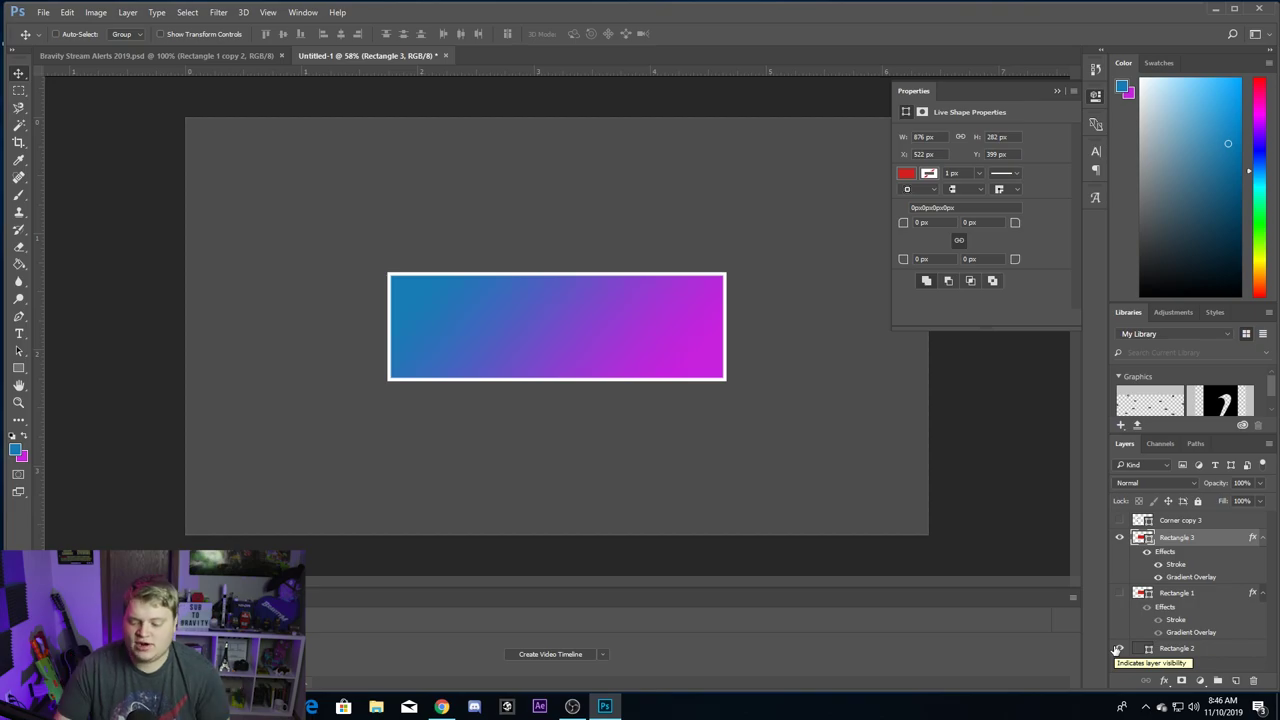
left_click(1119, 649)
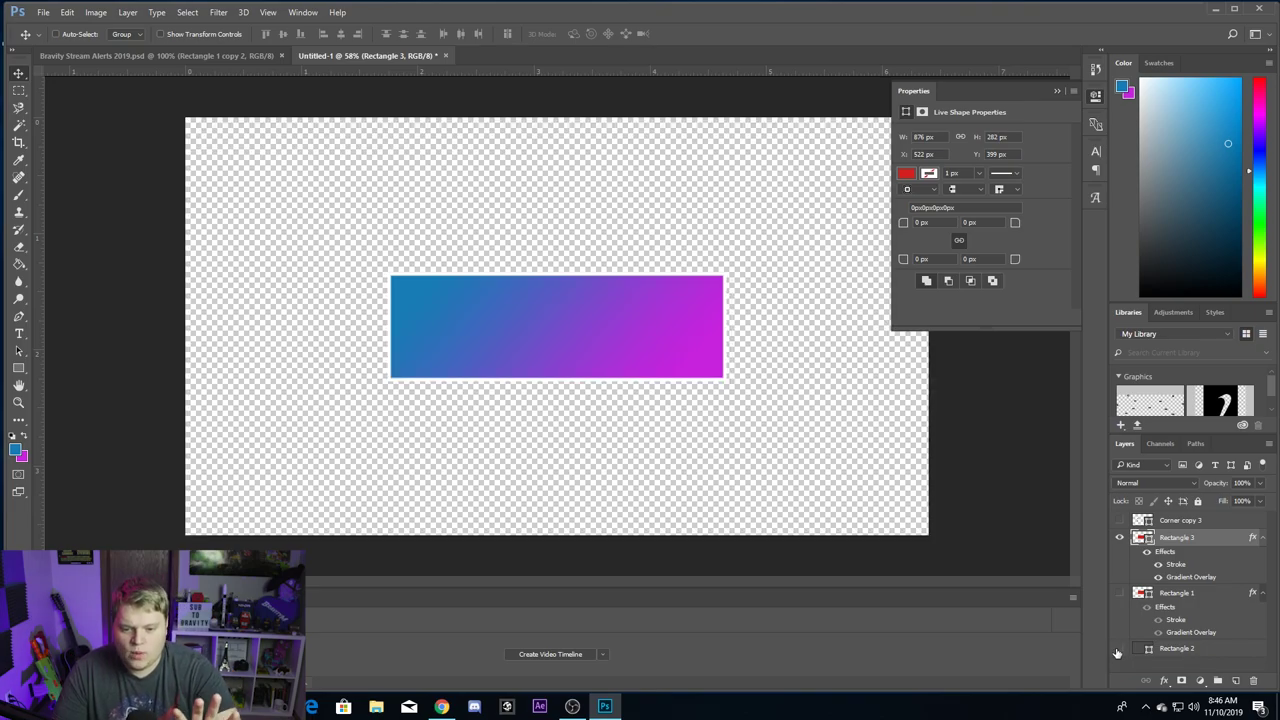
left_click(1119, 648)
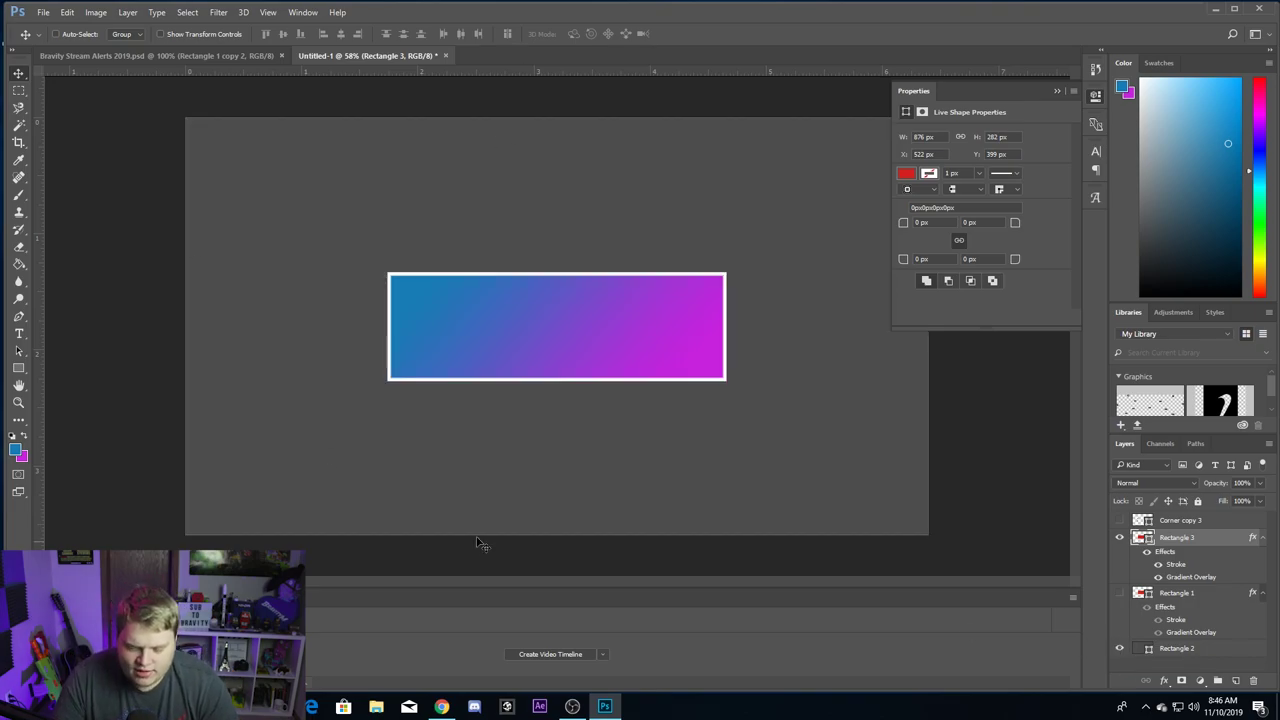
Step: Zoom in on the white-stroked gradient box
left_click(17, 402)
left_click_drag(495, 420, 517, 387)
left_click(357, 354, "alt")
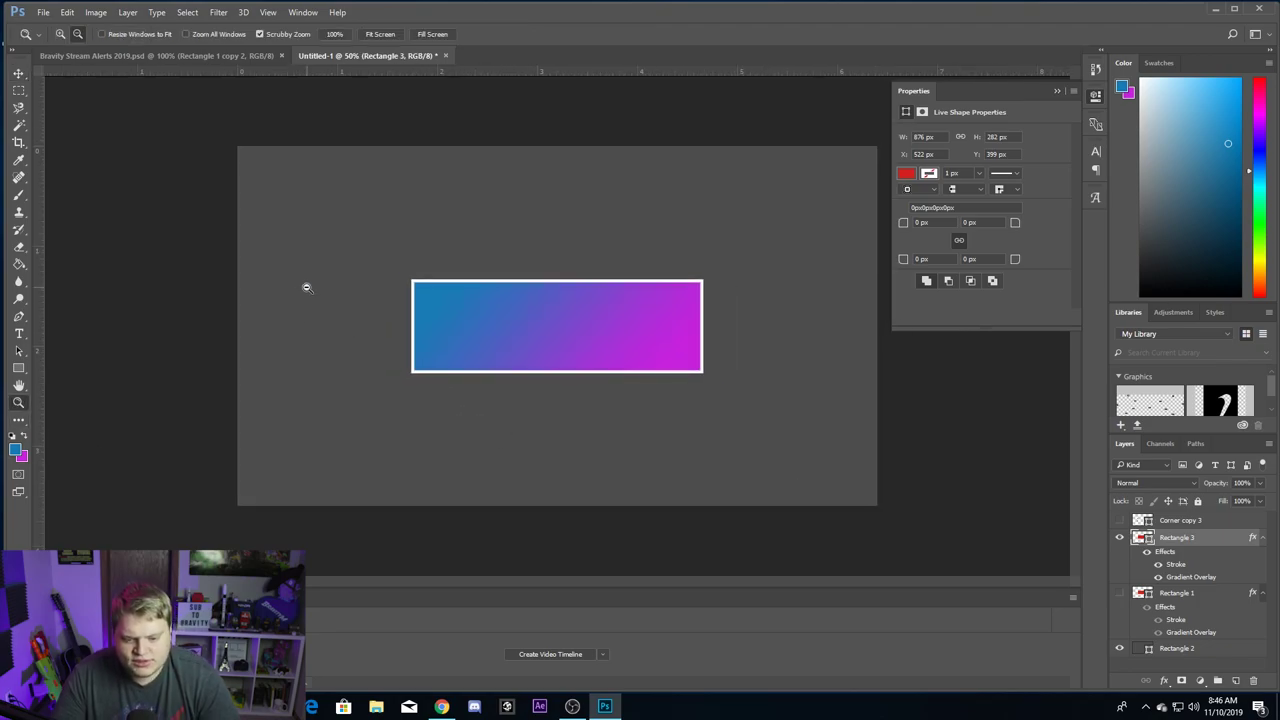
left_click_drag(334, 289, 398, 333)
left_click(18, 368)
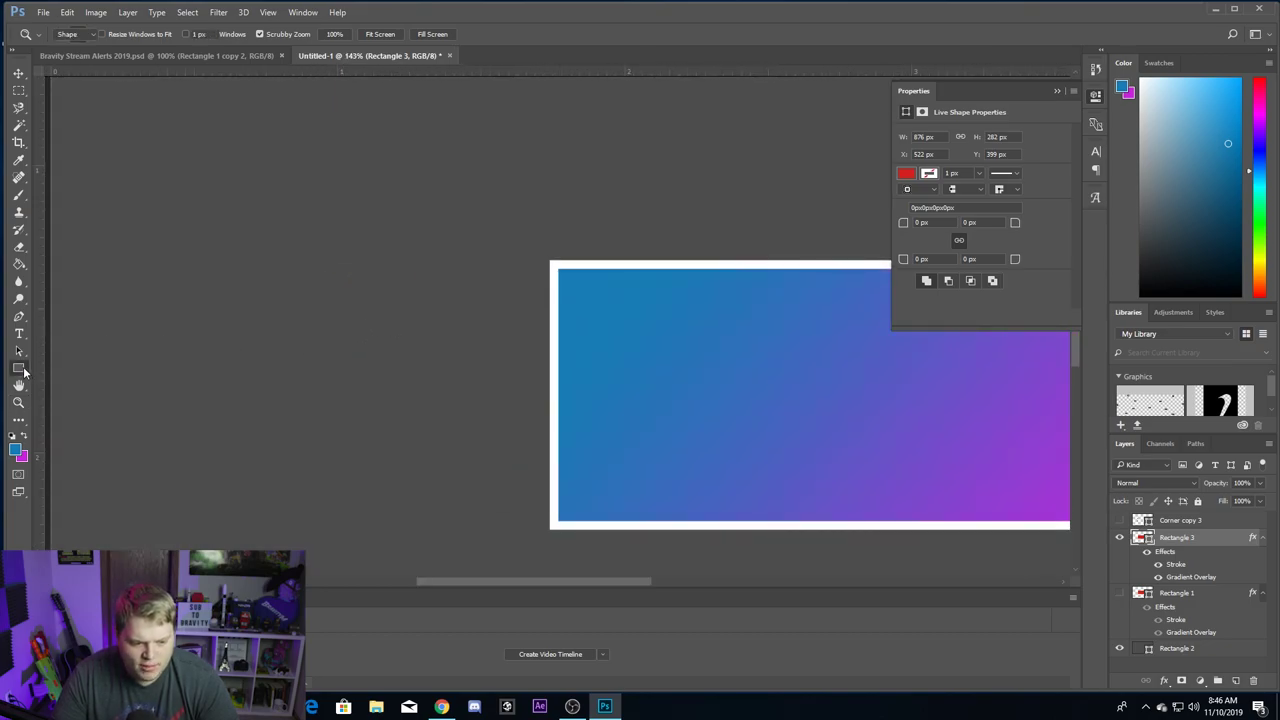
Step: Draw a small magenta bar above the gradient box's top-left corner
left_click_drag(541, 184, 618, 199)
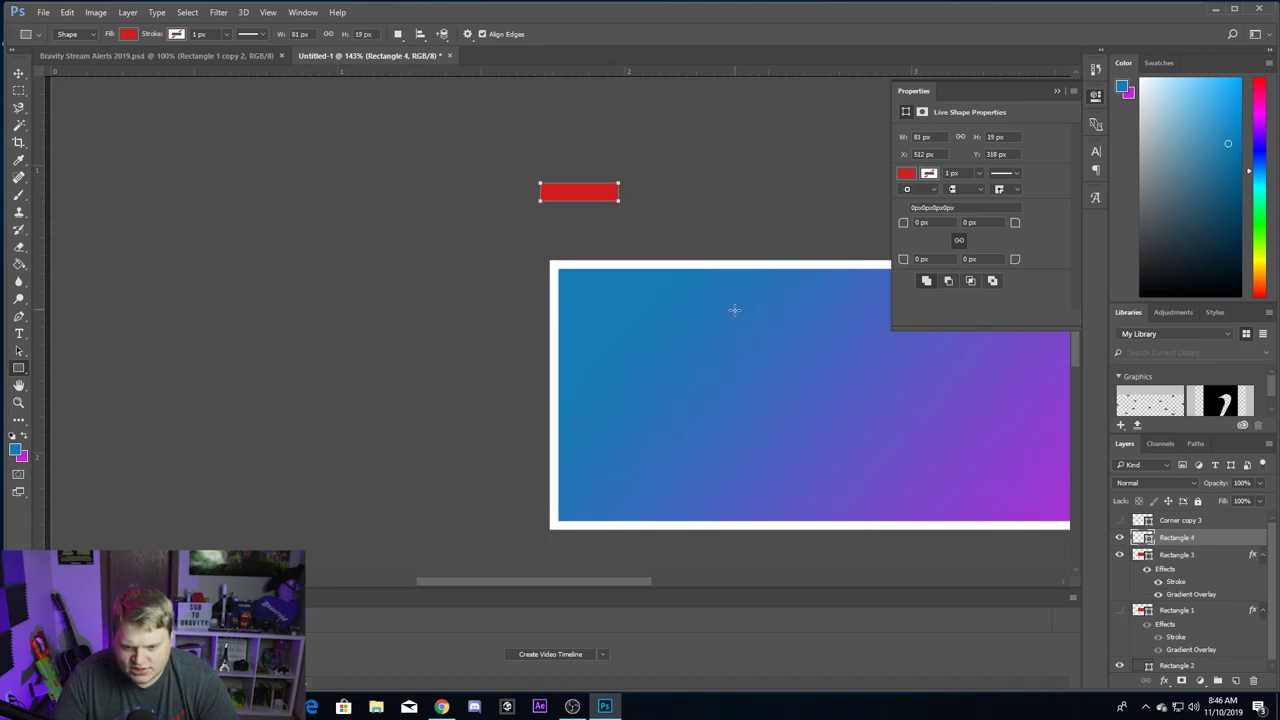
left_click(906, 174)
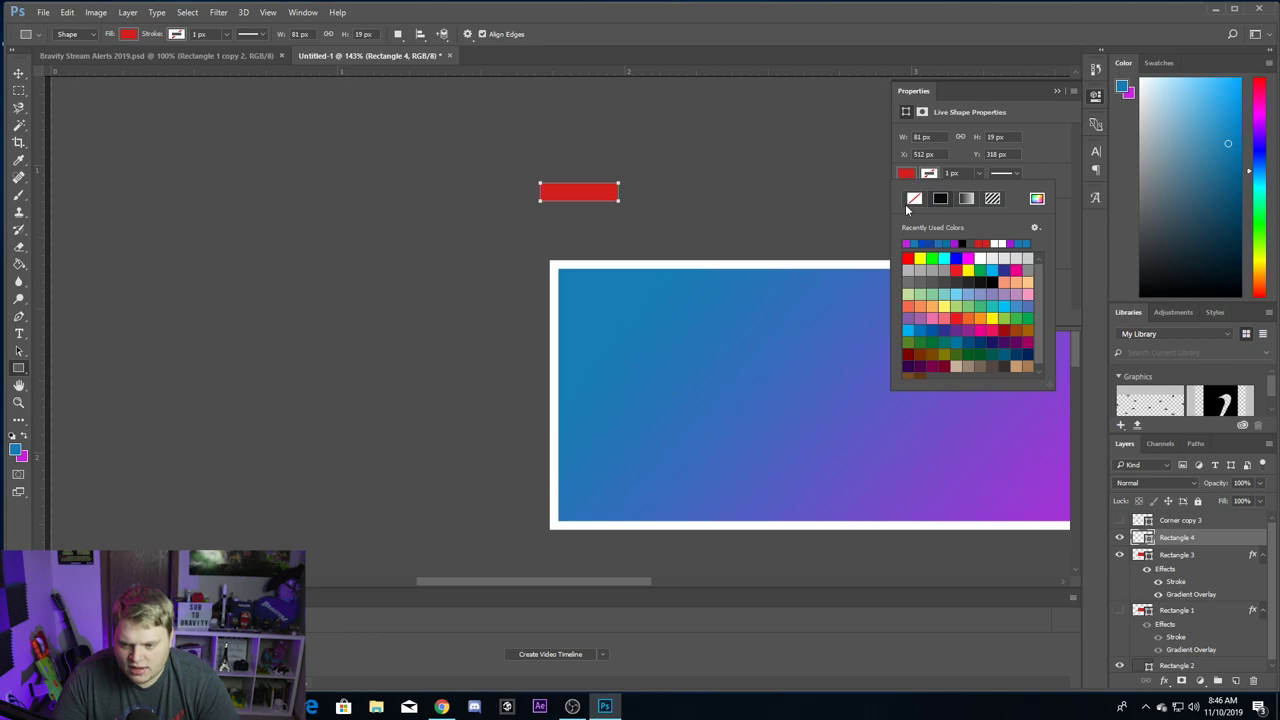
left_click(908, 242)
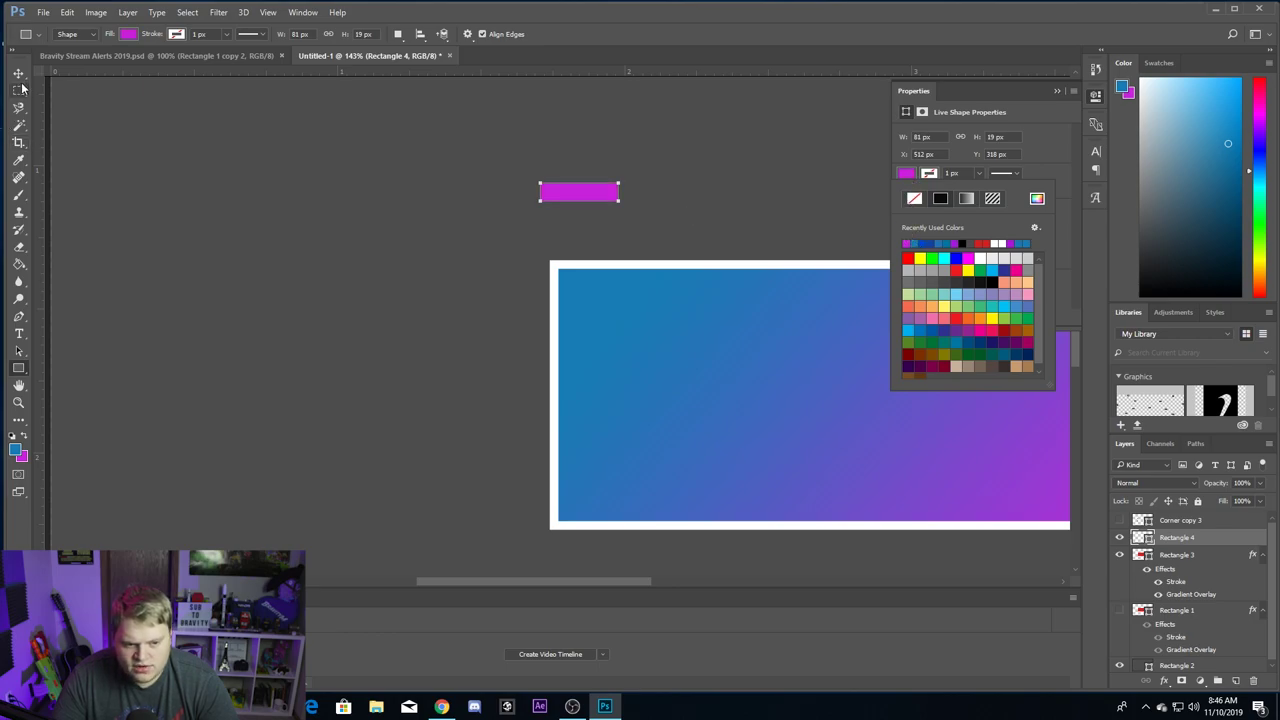
key("Escape")
key("v")
mouse_move(582, 195)
left_mouse_down()
mouse_move(552, 196)
mouse_move(568, 203)
mouse_move(574, 180)
mouse_move(592, 178)
left_mouse_up()
Step: Duplicate the bar as Rectangle 4 copy, rotate it 90° clockwise, and form an L
right_click(1216, 541)
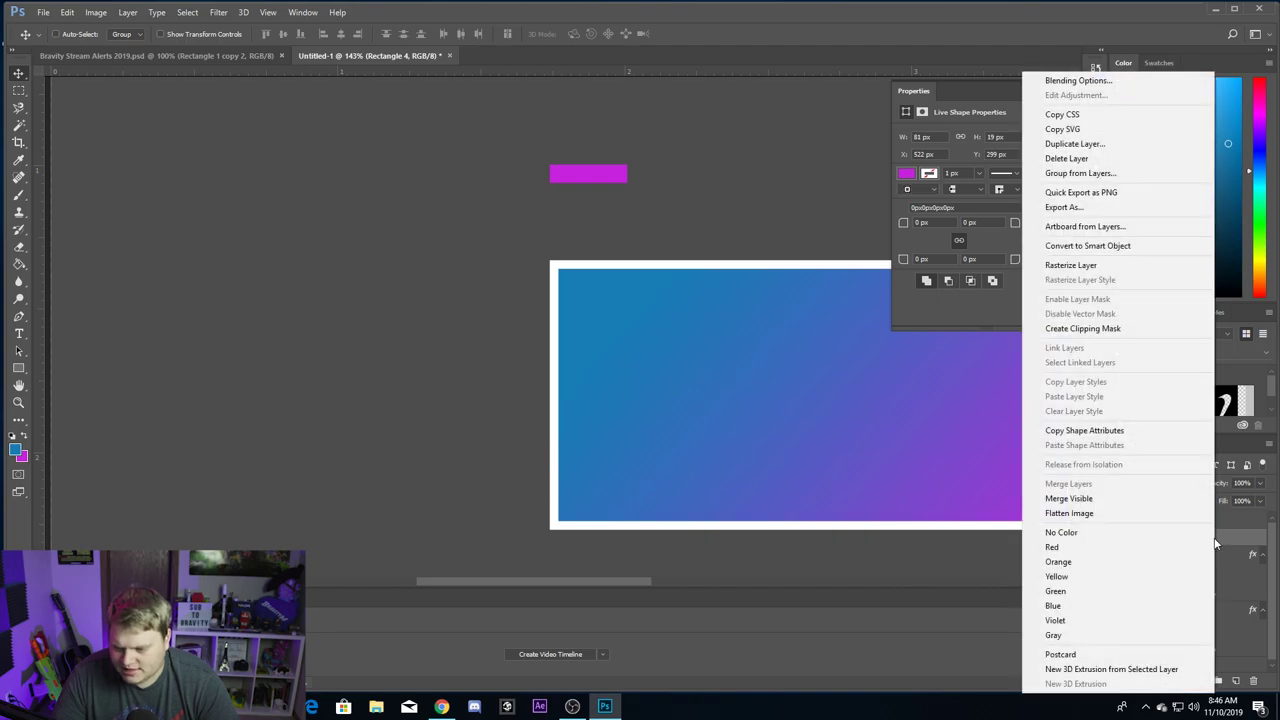
left_click(1083, 146)
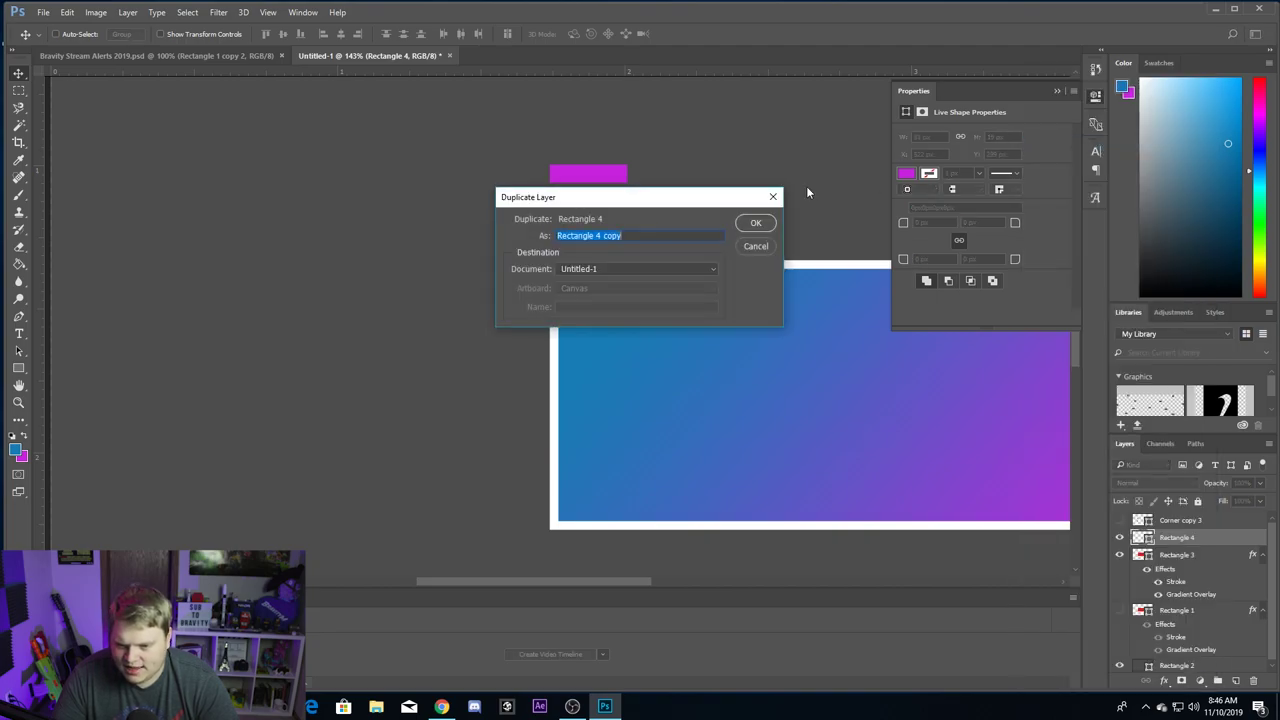
left_click(757, 223)
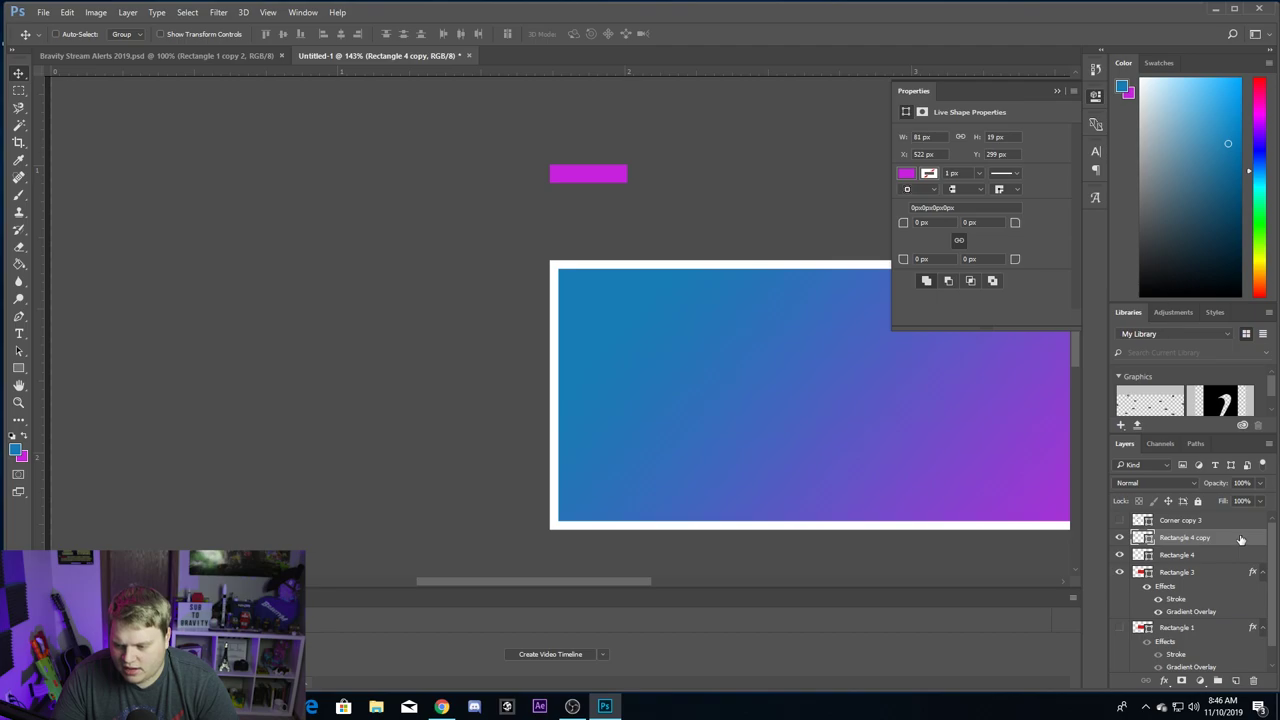
left_click(67, 12)
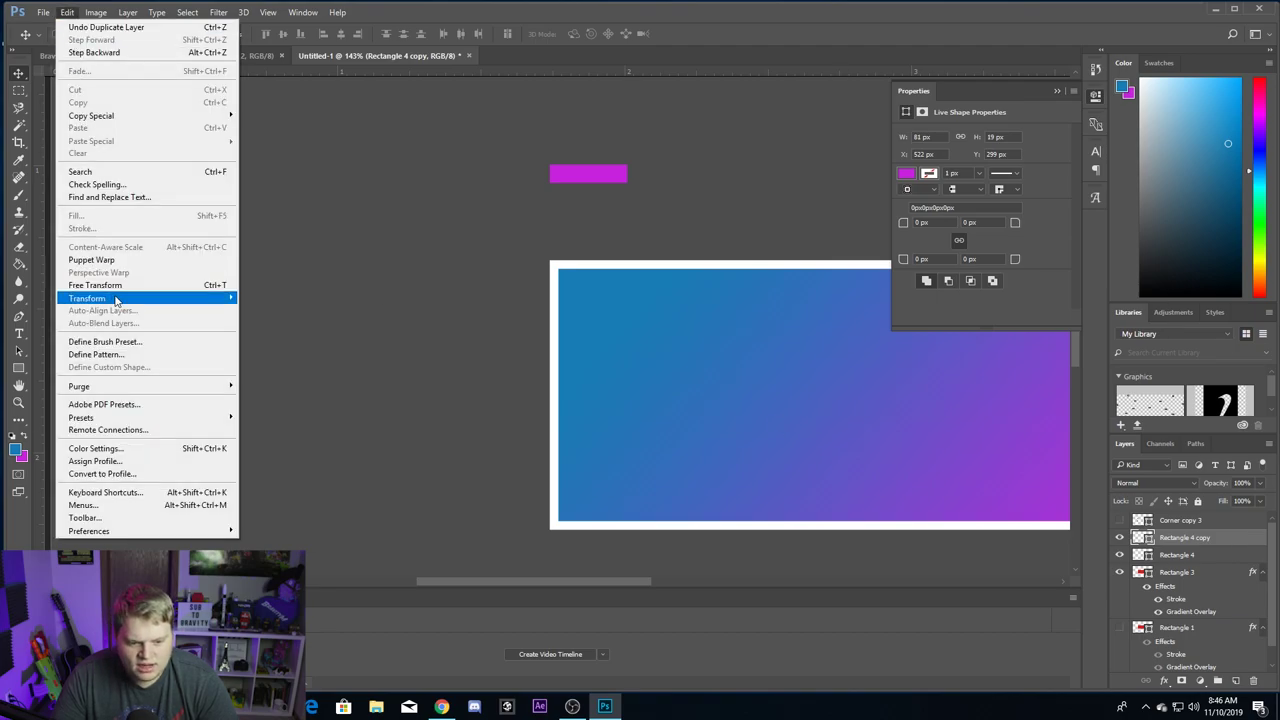
mouse_move(118, 299)
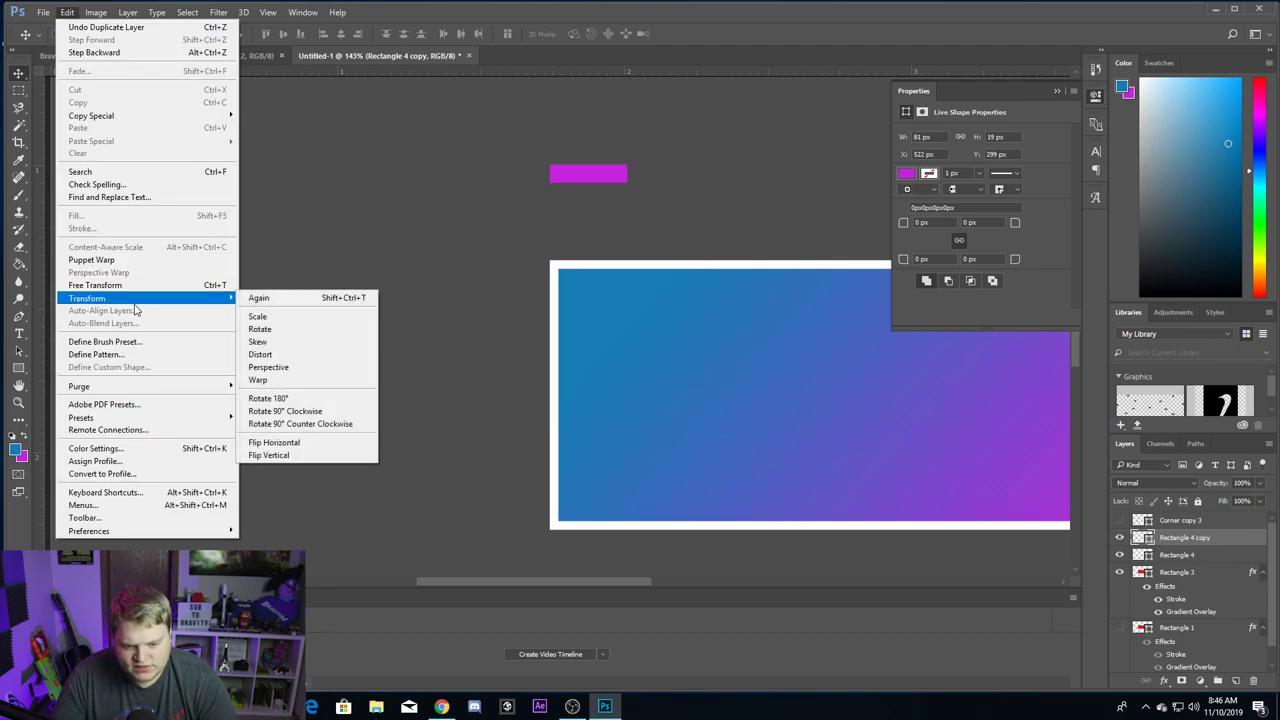
left_click(313, 415)
left_click_drag(590, 209, 558, 238)
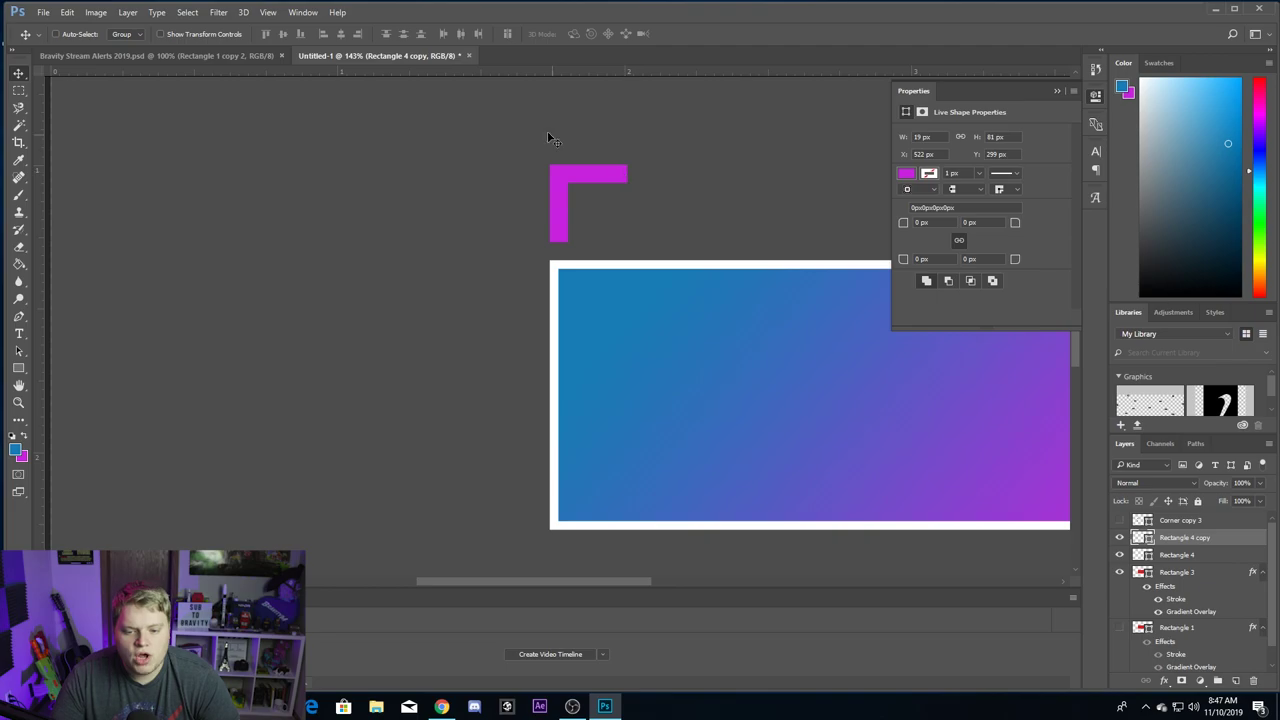
Step: Merge both bar layers into one corner shape and move it onto the box's corner
left_click(1210, 556)
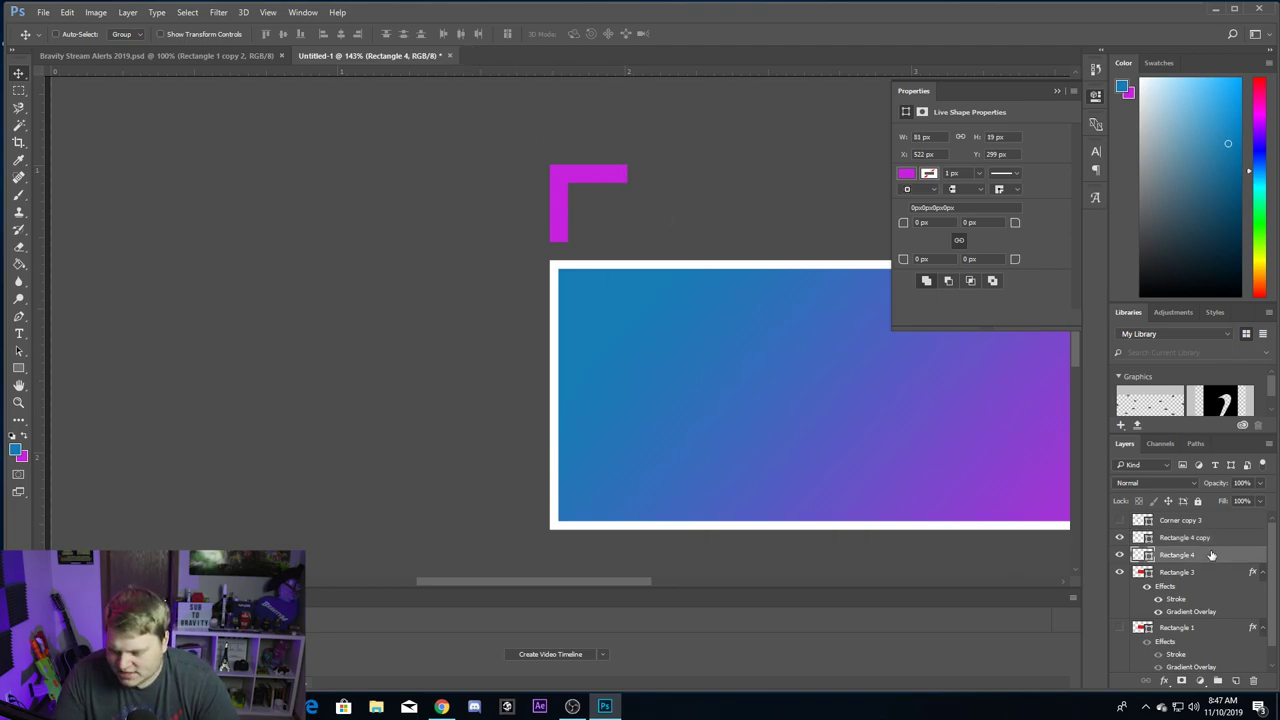
left_click(1240, 537, "shift")
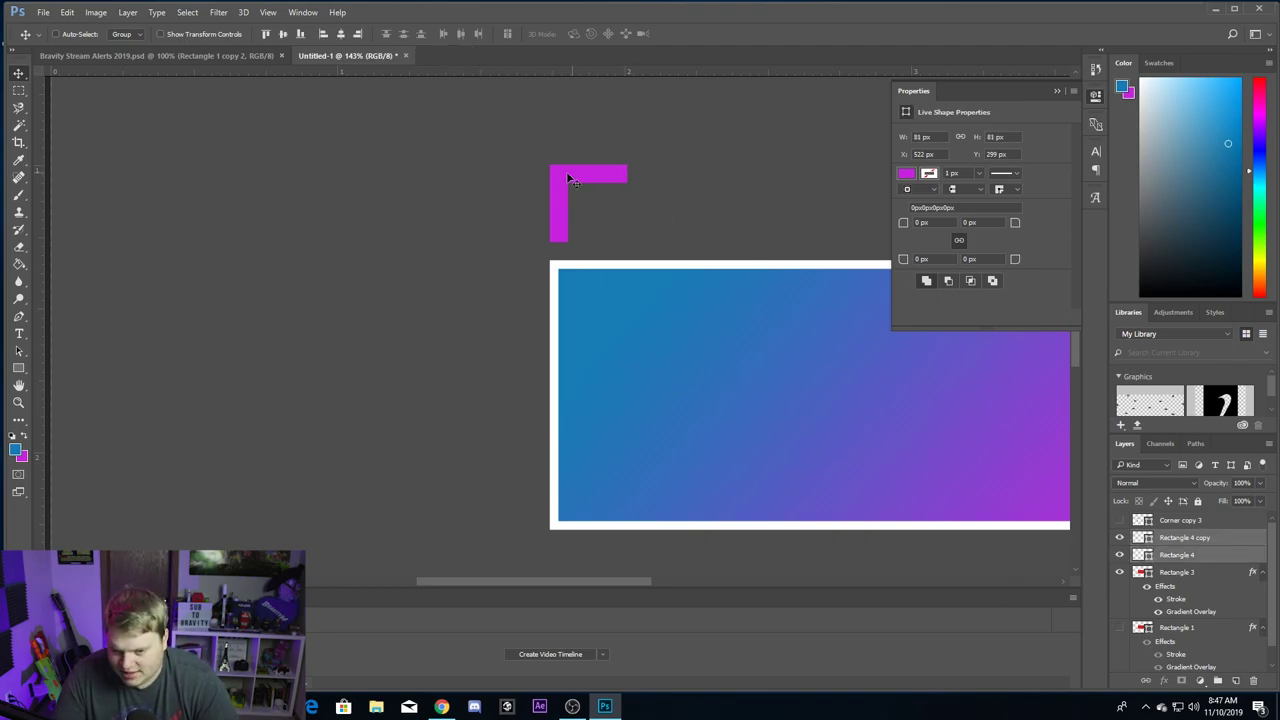
right_click(1221, 546)
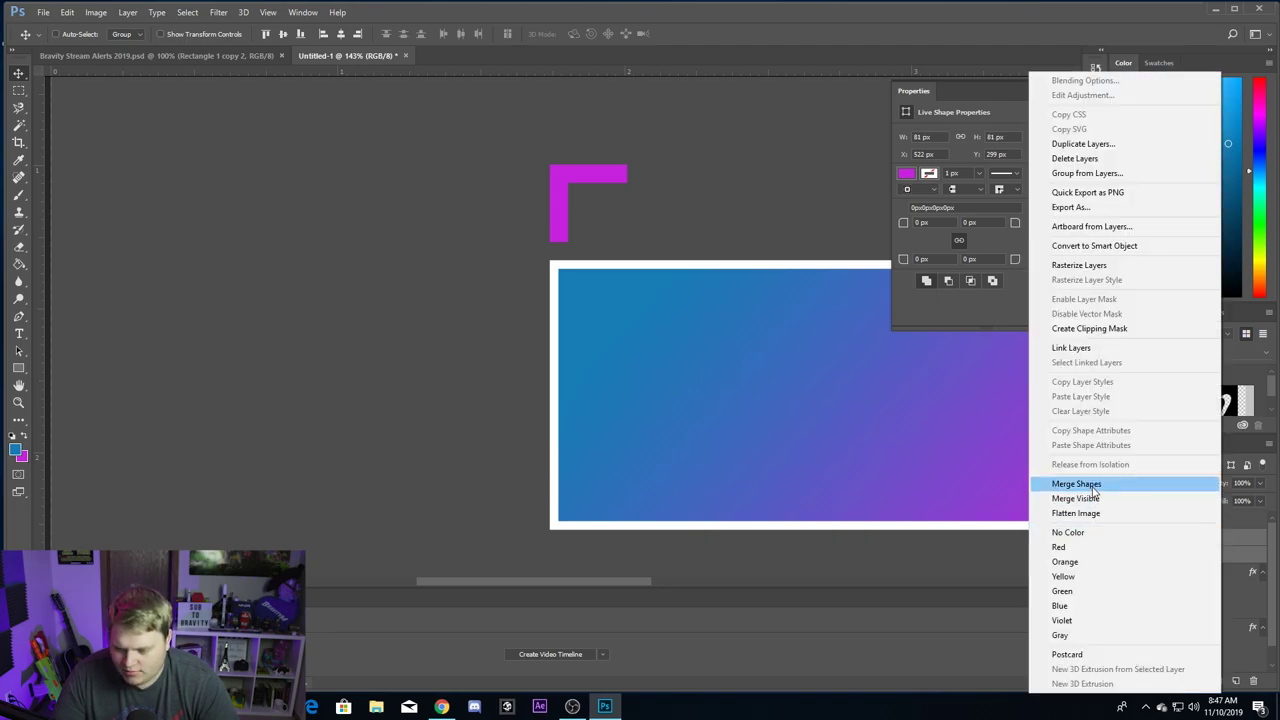
left_click(1140, 484)
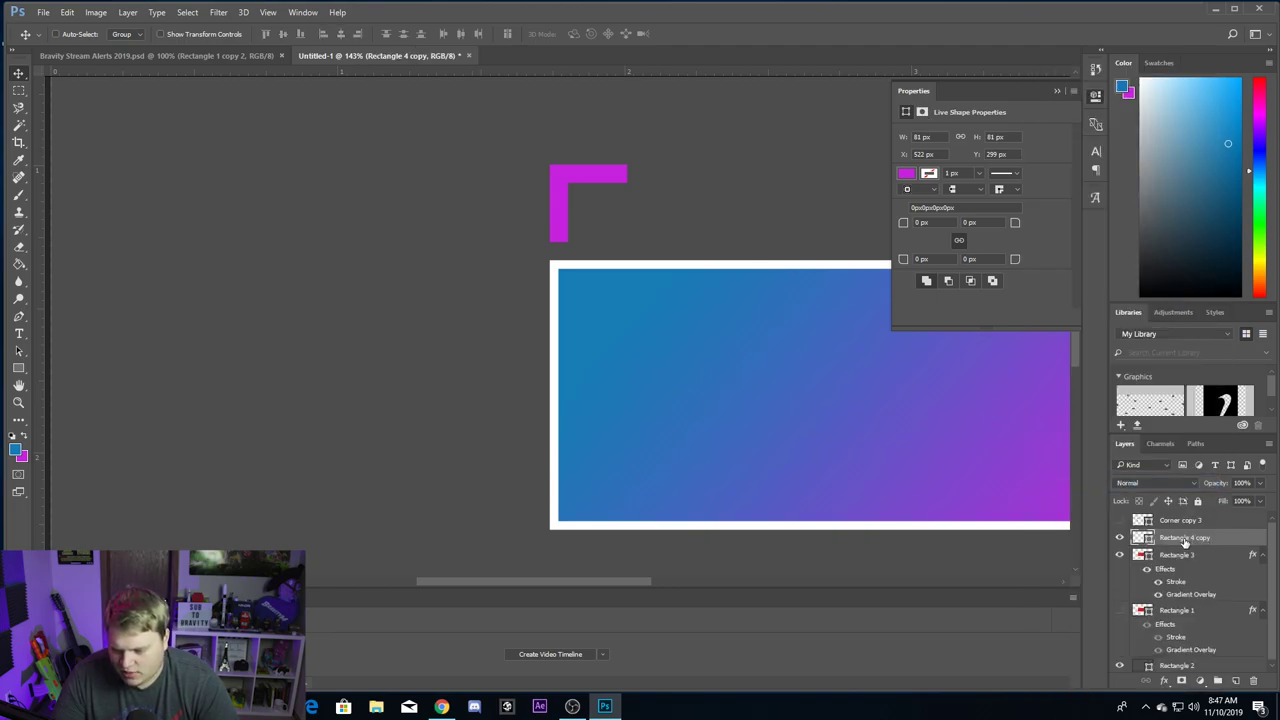
left_click_drag(566, 194, 573, 246)
Step: Duplicate the corner bracket, rotate it 90° clockwise, and place it at the box's top-right
key("z")
left_click(700, 444, "alt")
left_click_drag(726, 447, 774, 449)
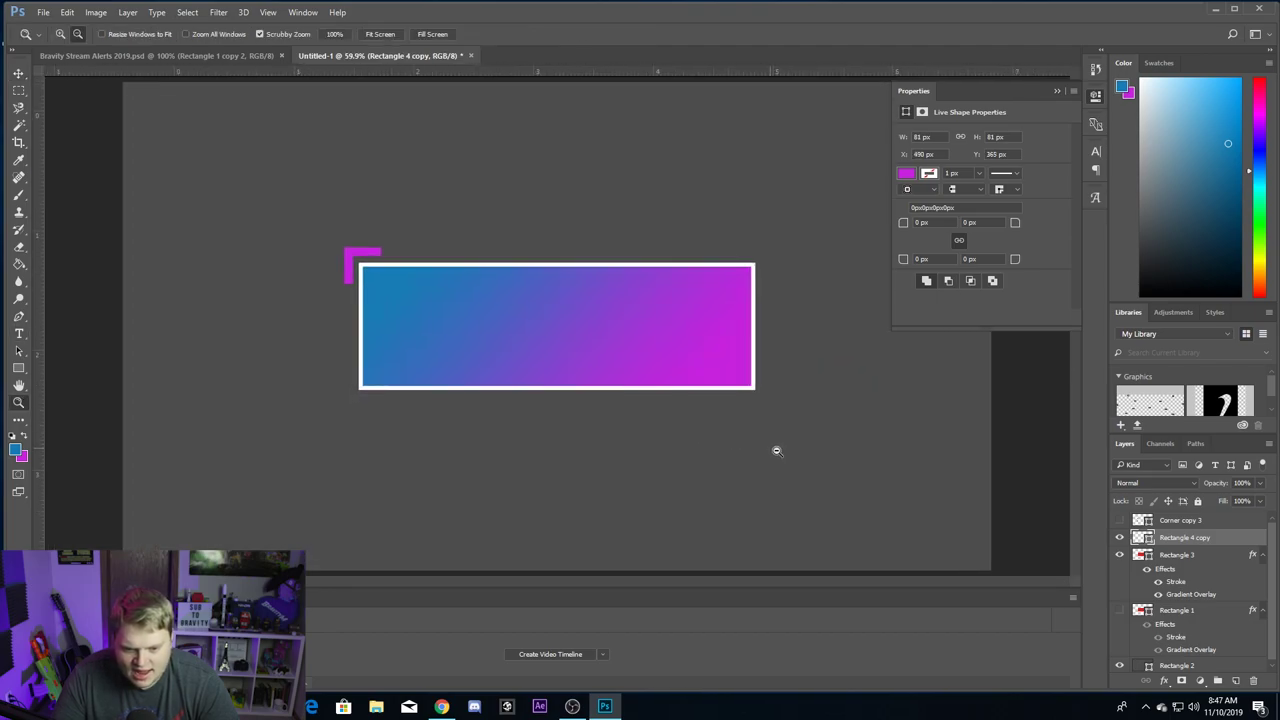
left_click(18, 88)
left_click(18, 76)
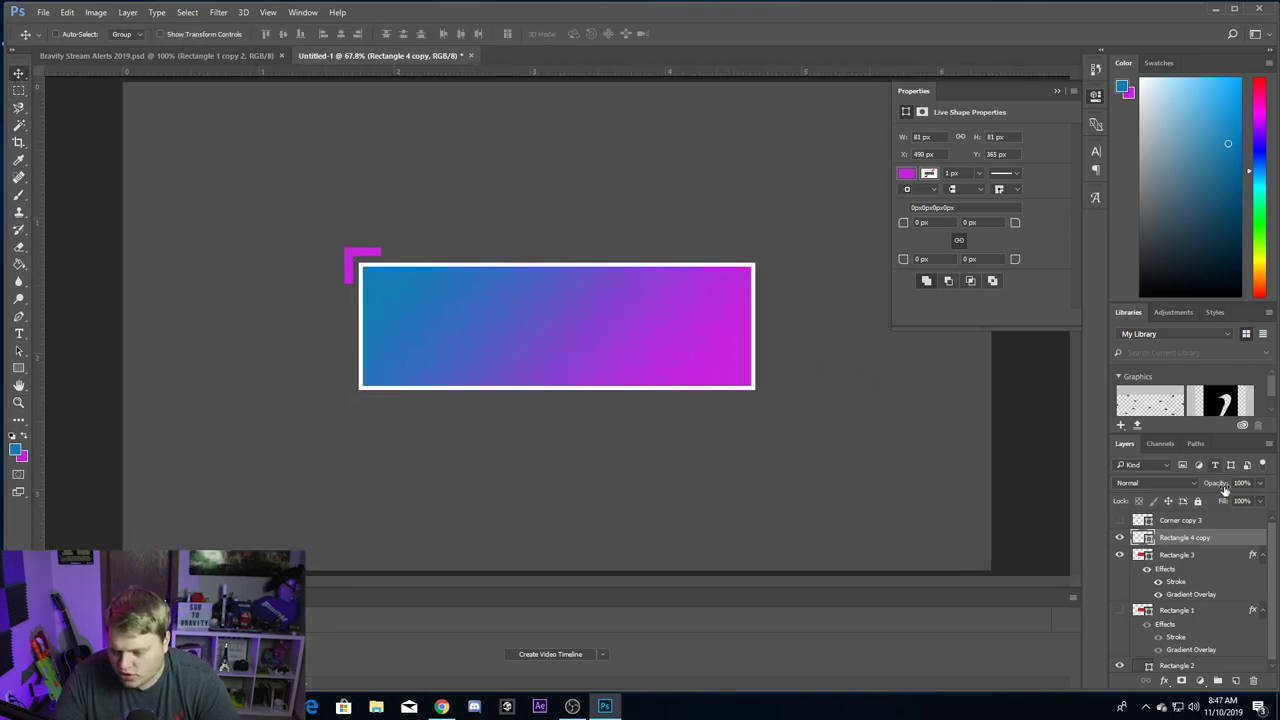
right_click(1236, 540)
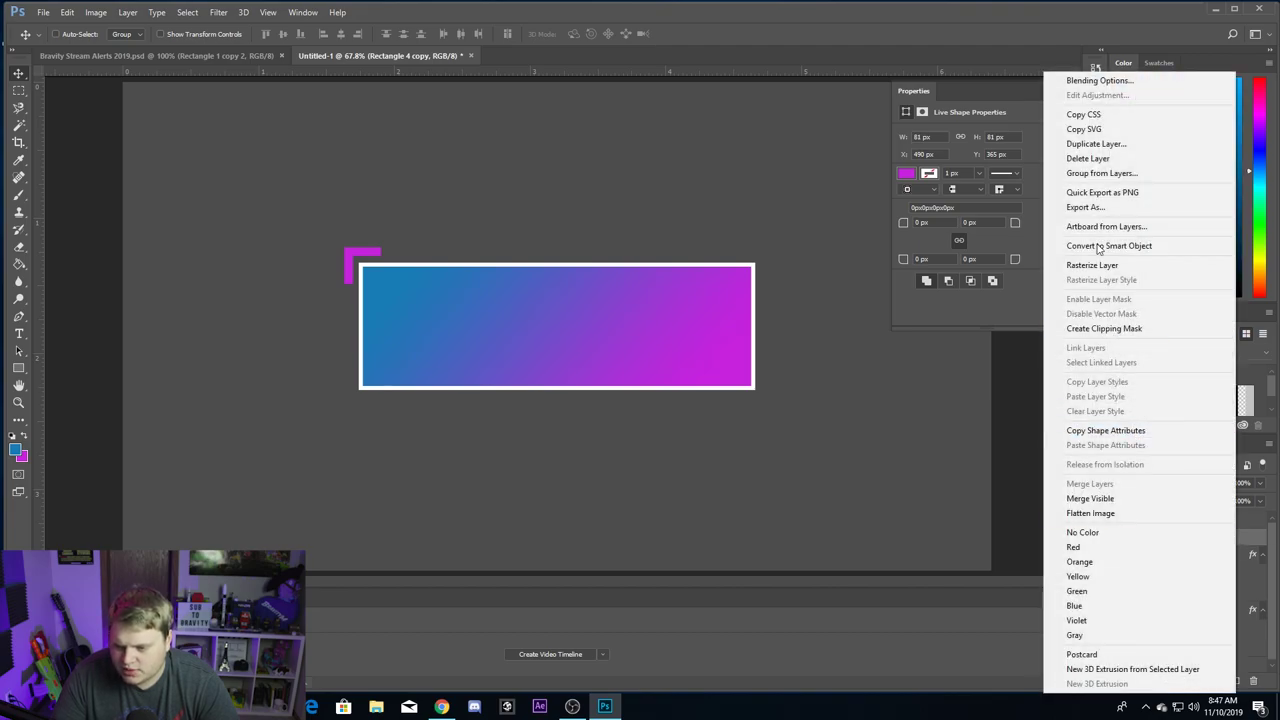
left_click(1098, 146)
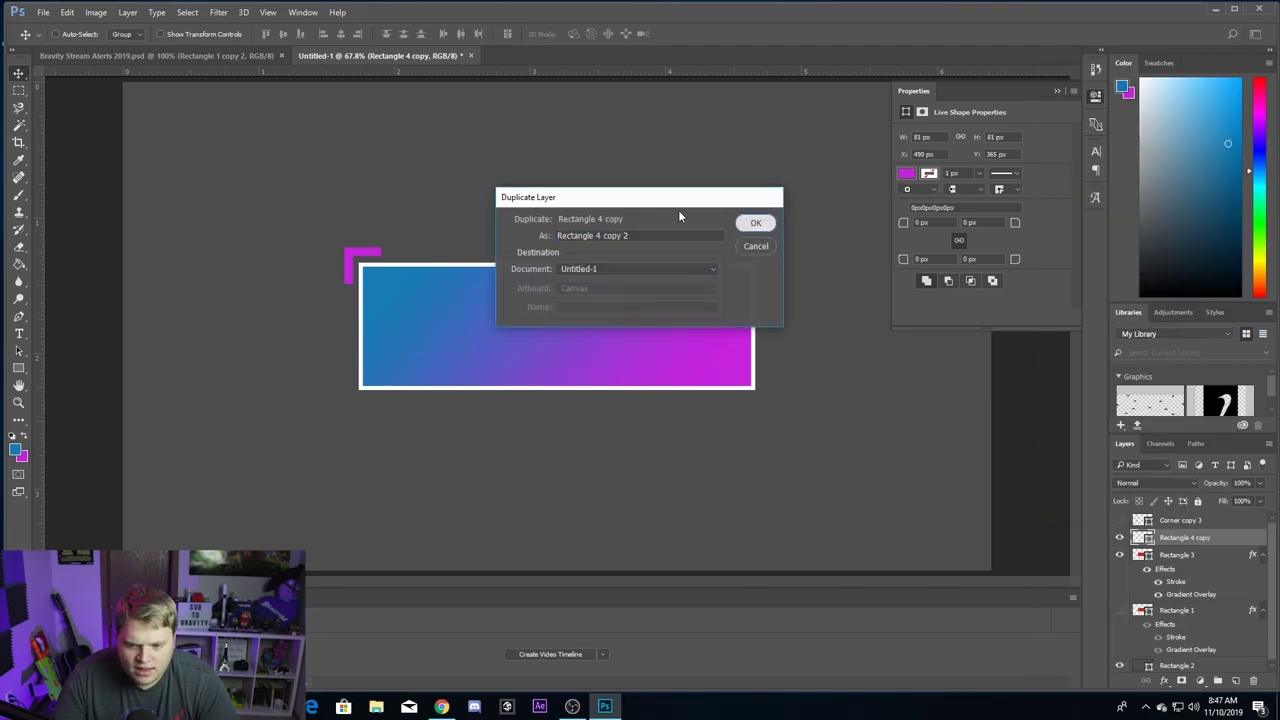
left_click(760, 222)
left_click(67, 12)
mouse_move(112, 298)
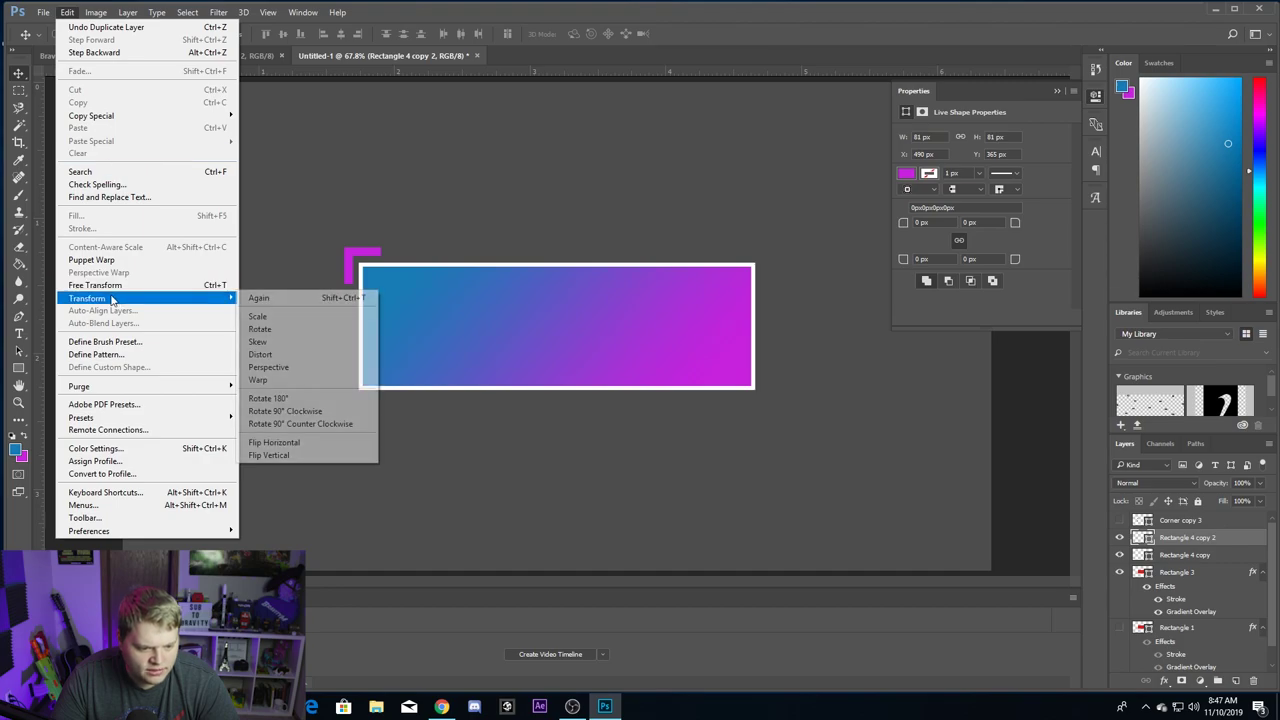
left_click(313, 412)
left_click_drag(371, 262, 762, 259)
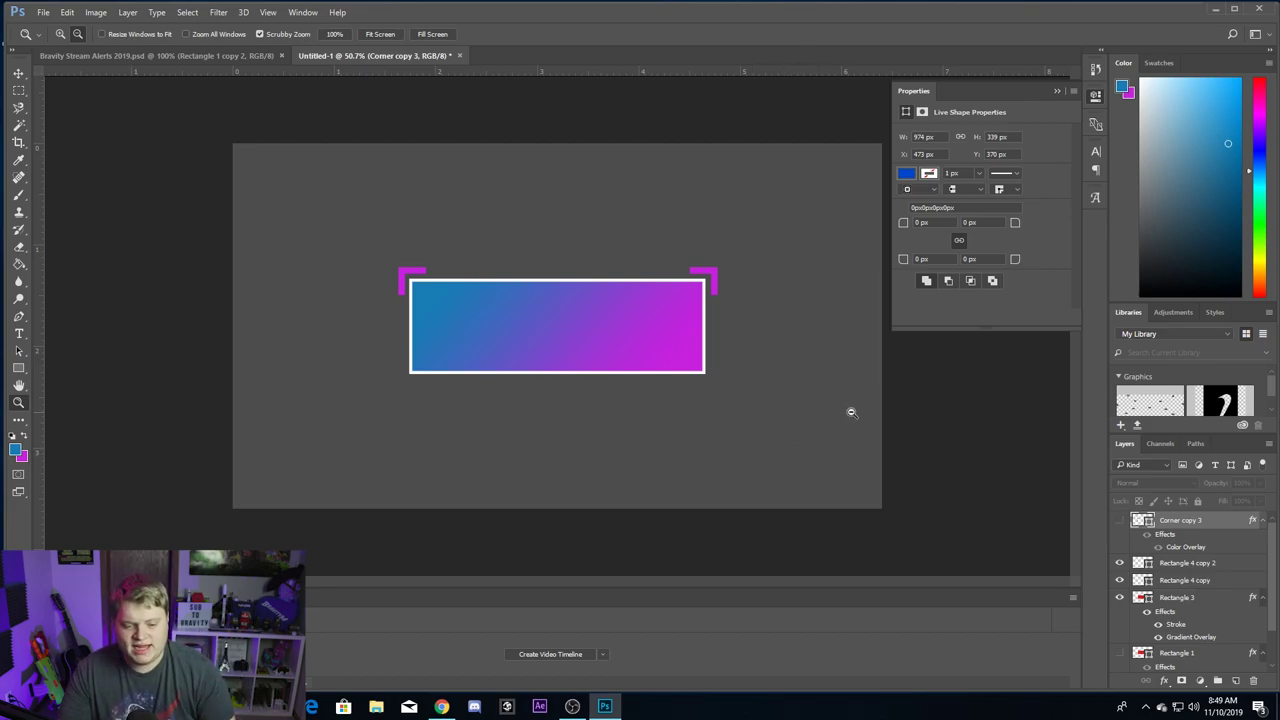
Step: Show the Corner copy 3 brackets and the stroked gradient box, hiding the working layers
left_click_drag(1118, 590, 1119, 563)
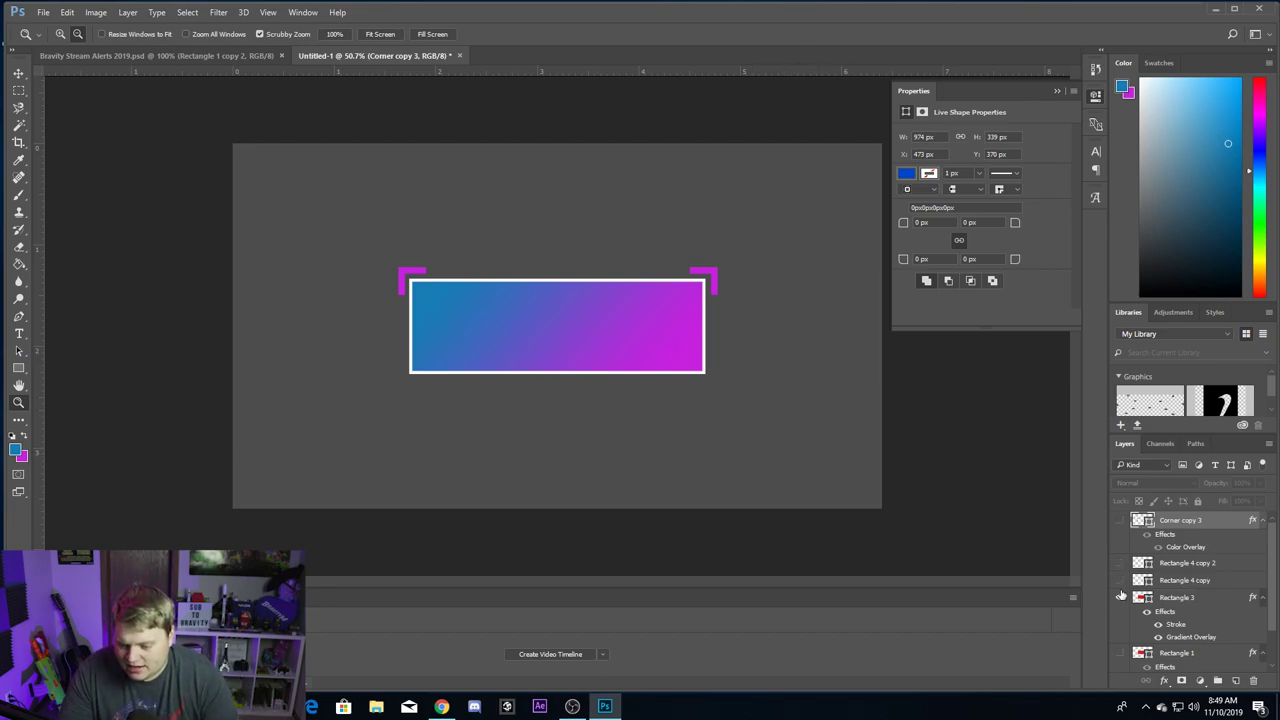
left_click(1119, 520)
left_click(1120, 654)
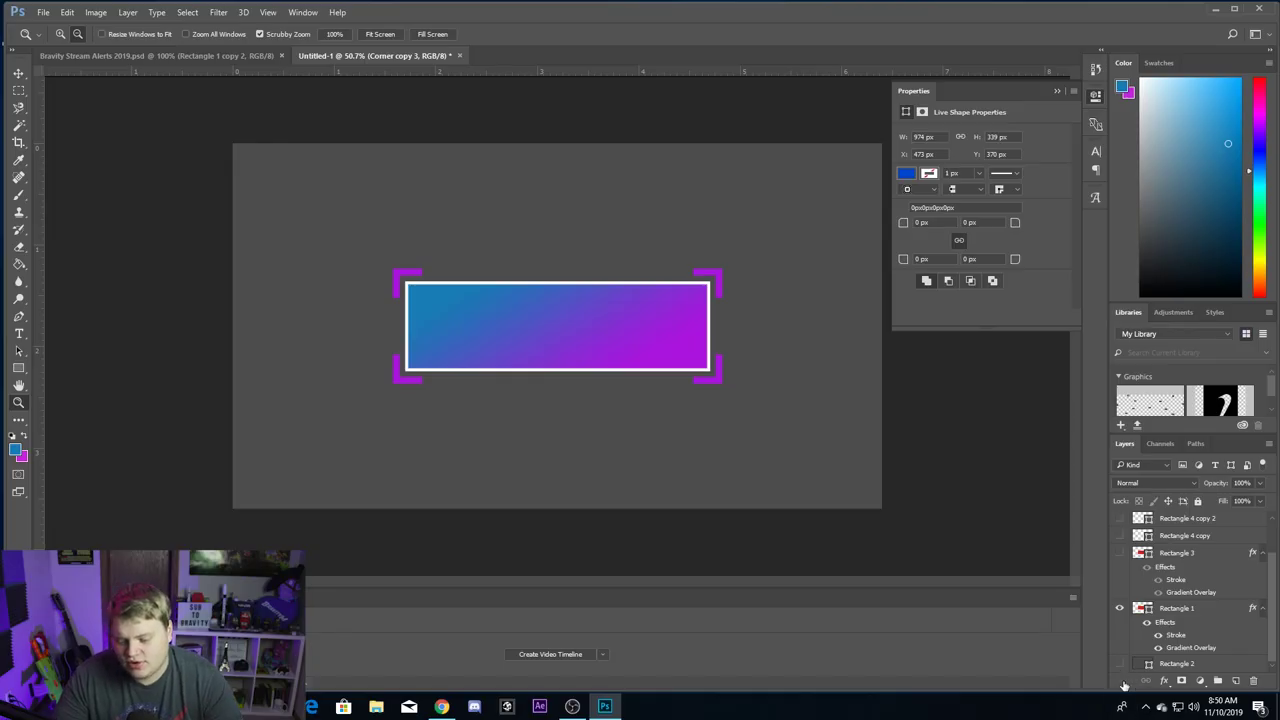
Step: Hide the grey Rectangle 2 background layer and select it
left_click(1119, 665)
left_click(1186, 665)
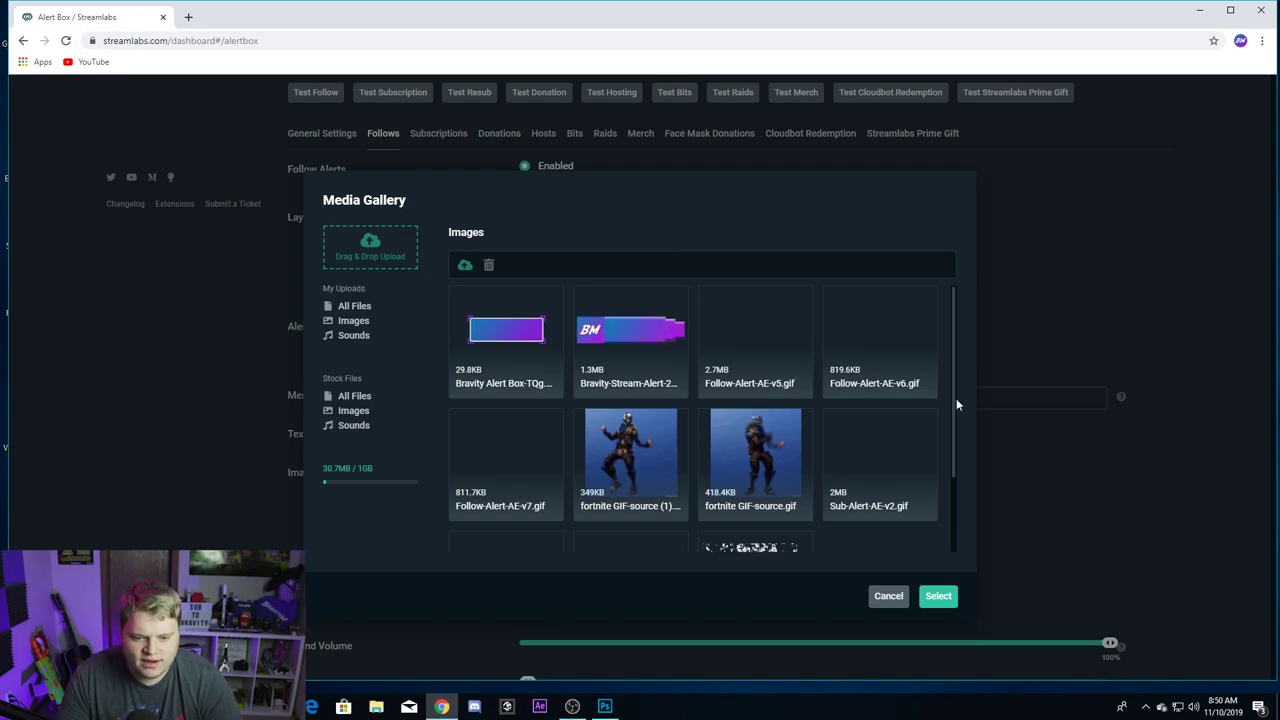
Step: Choose Bravity Alert Box-TQg.png from the Media Gallery as the follow alert image
left_click(889, 597)
scroll(362, 425, "down", 1)
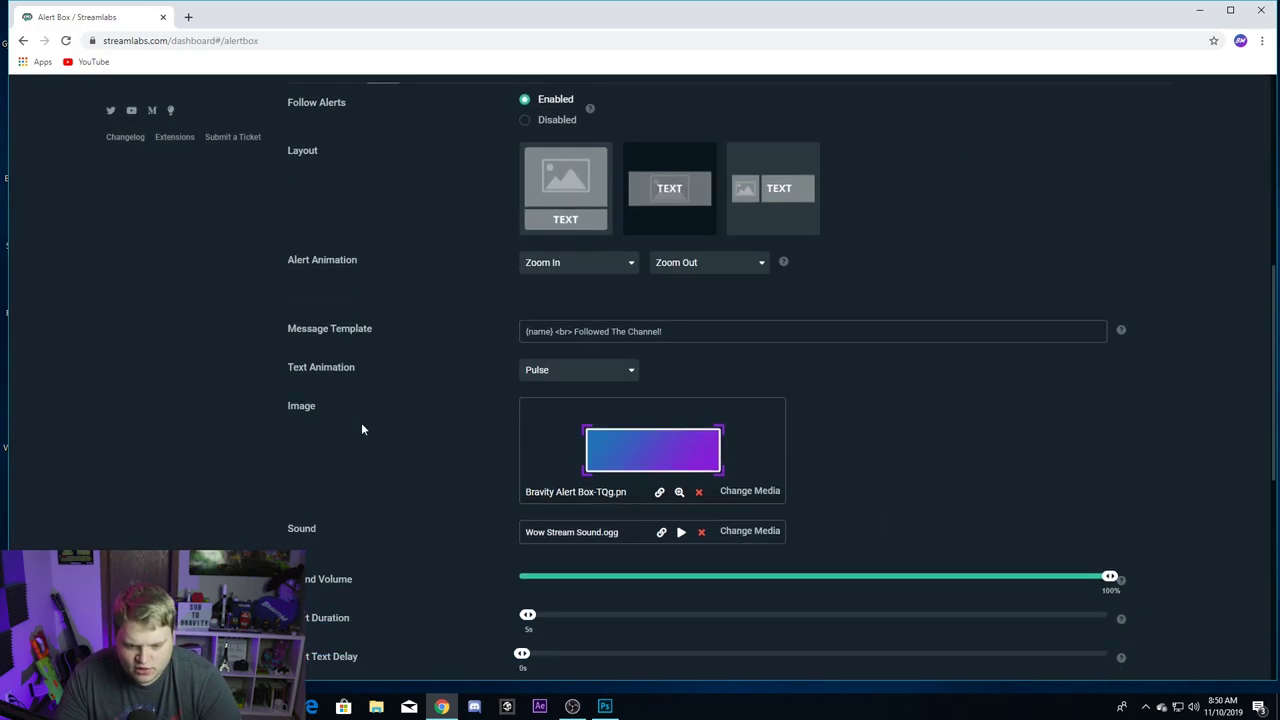
left_click(757, 492)
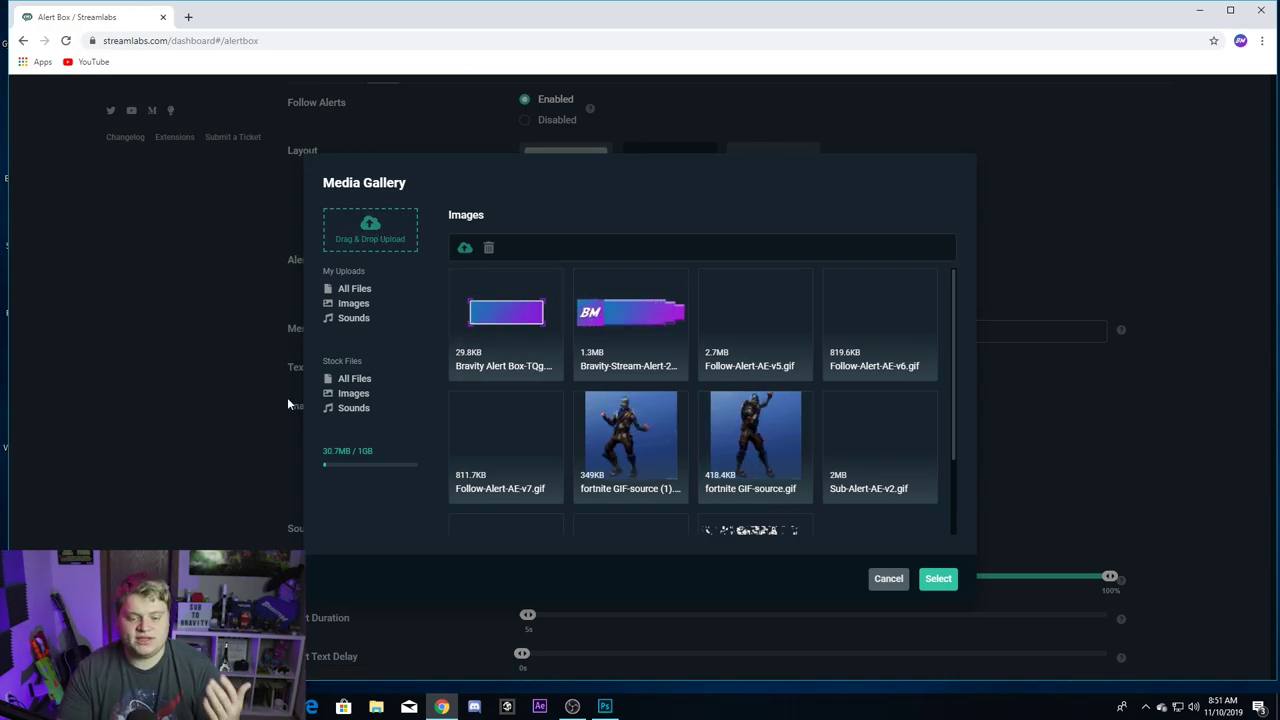
mouse_move(475, 308)
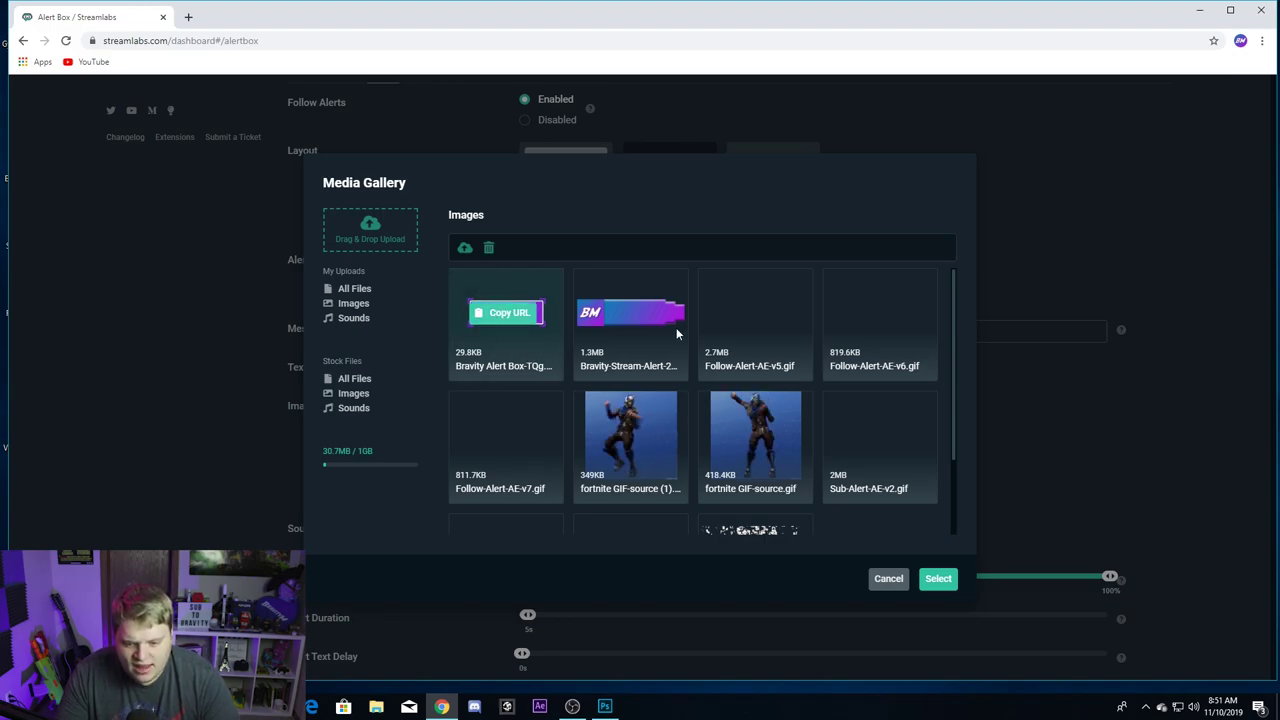
mouse_move(587, 360)
mouse_move(458, 443)
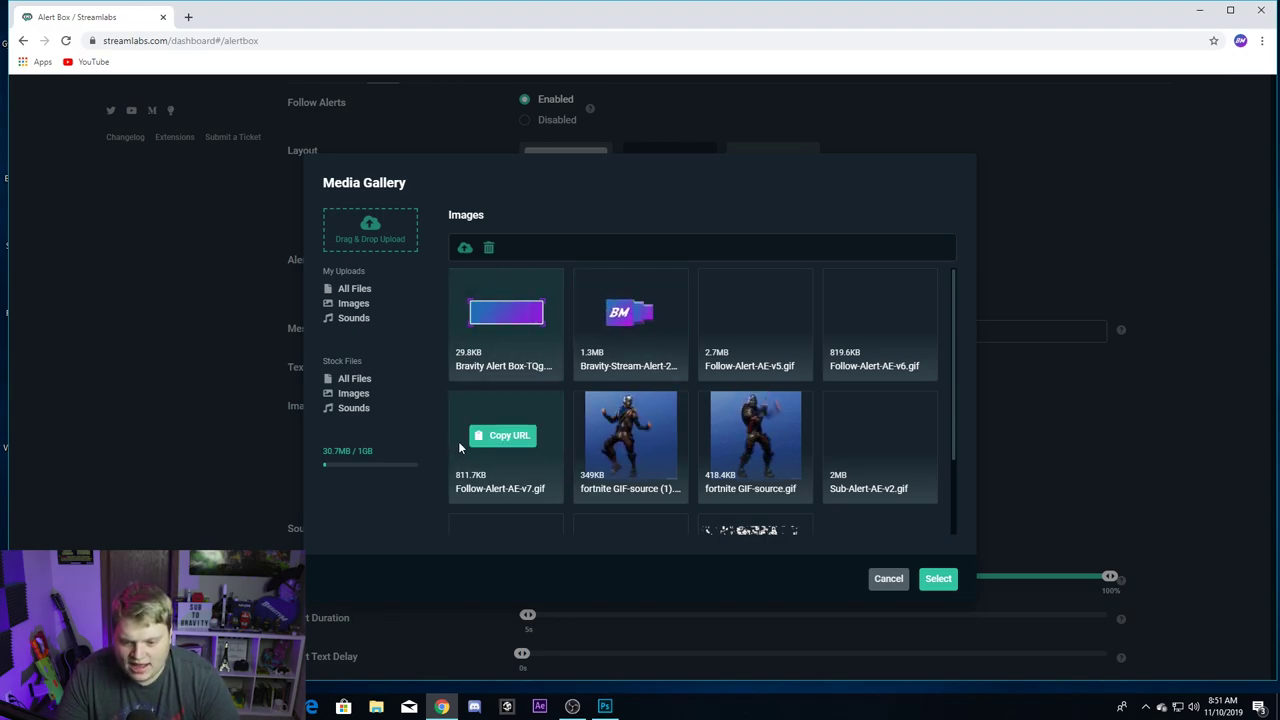
mouse_move(728, 483)
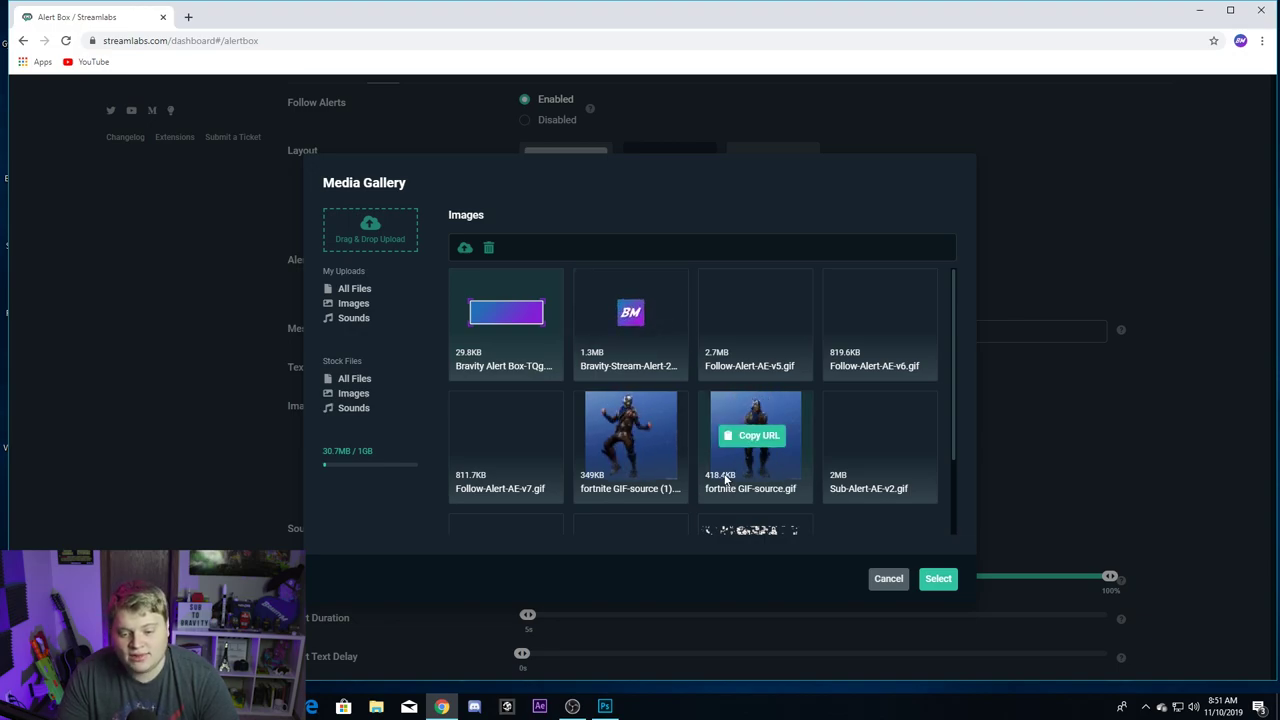
mouse_move(648, 370)
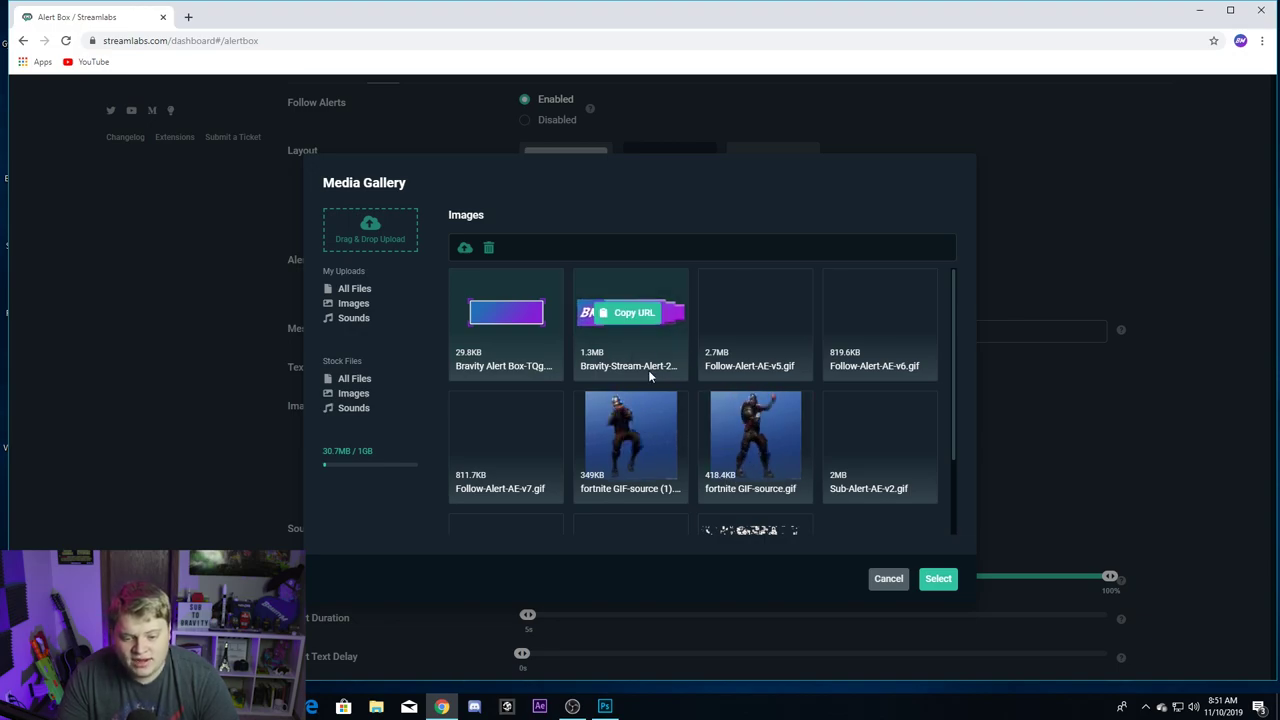
left_click(936, 578)
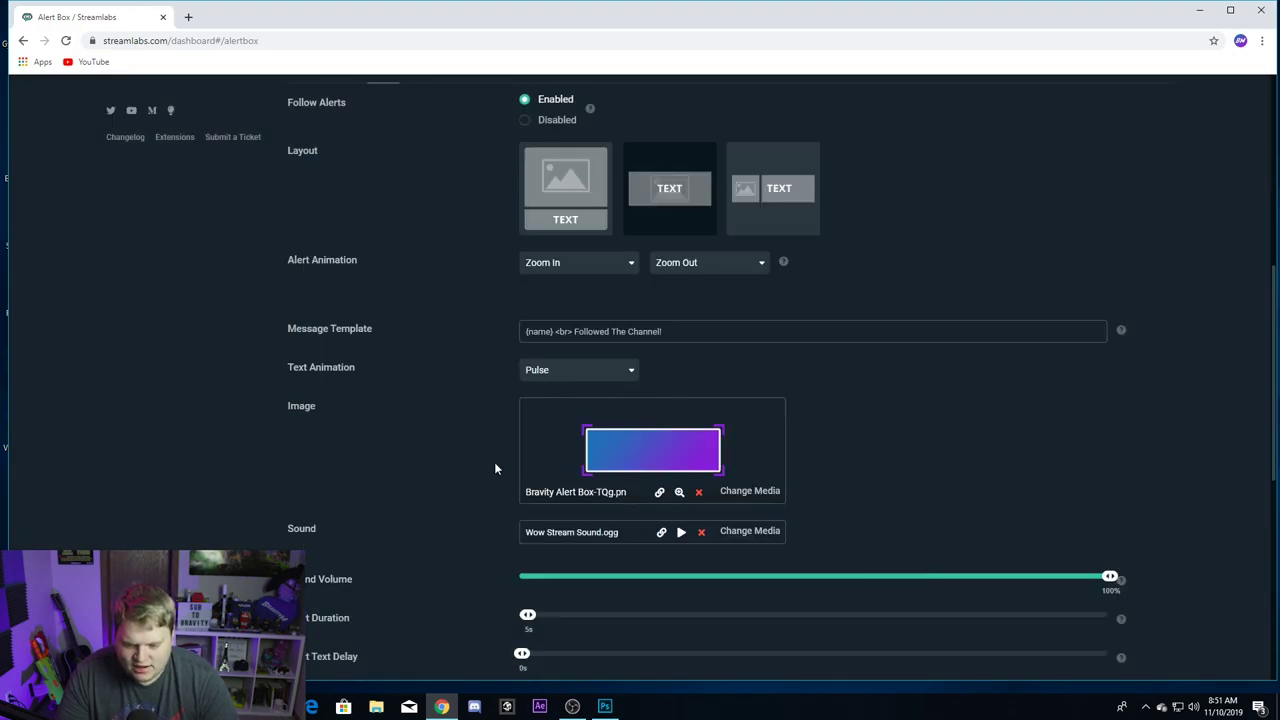
Step: Send a test follow alert and a test hosting alert to preview the bracketed box
scroll(863, 480, "up", 2)
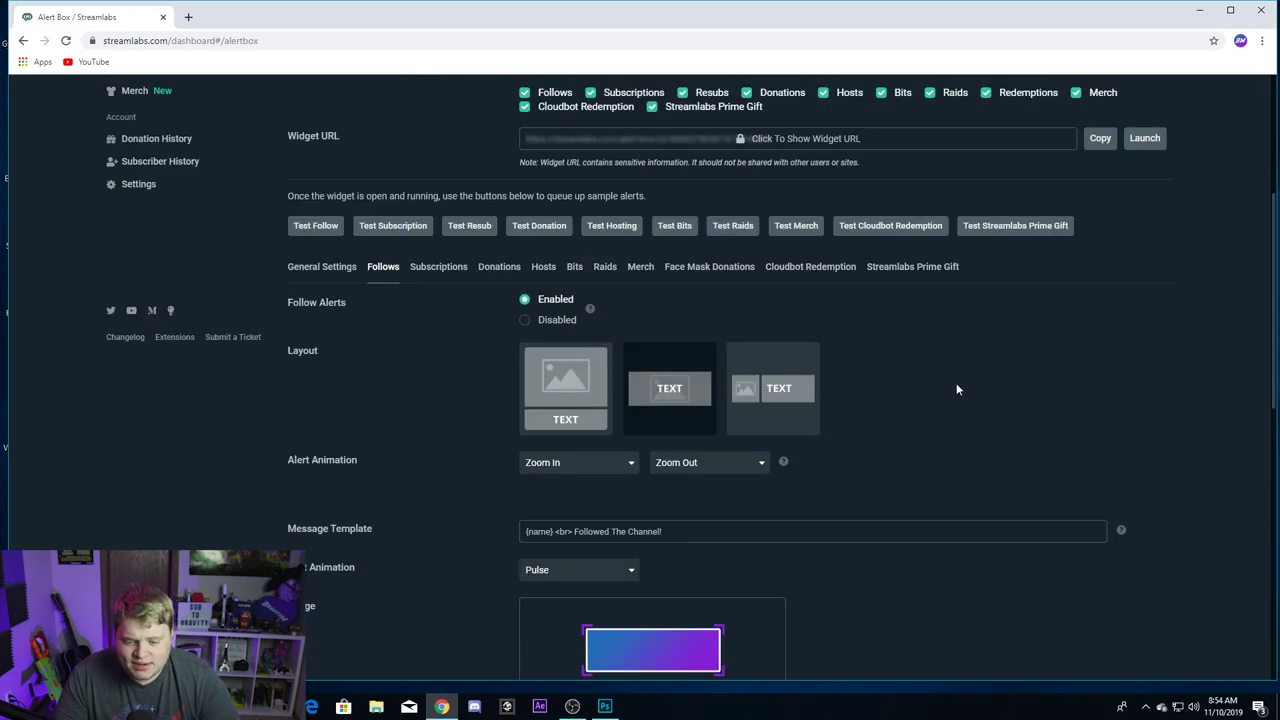
scroll(956, 389, "down", 1)
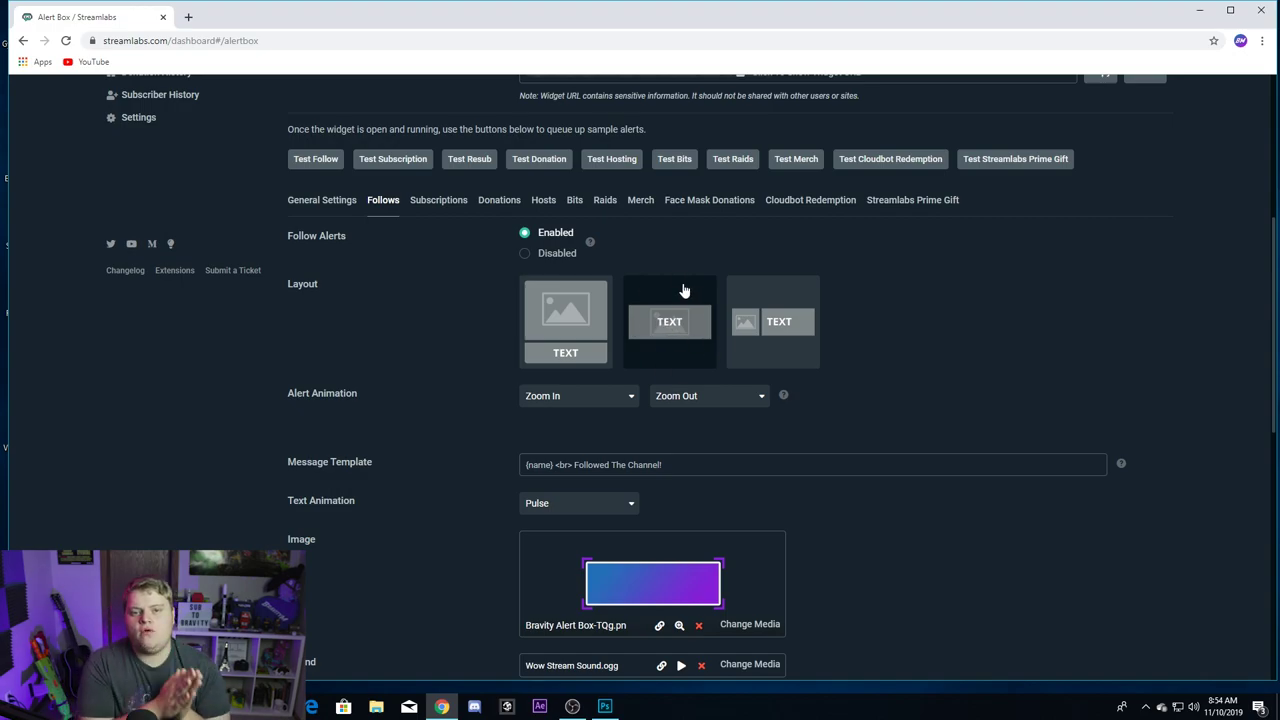
scroll(662, 572, "down", 1)
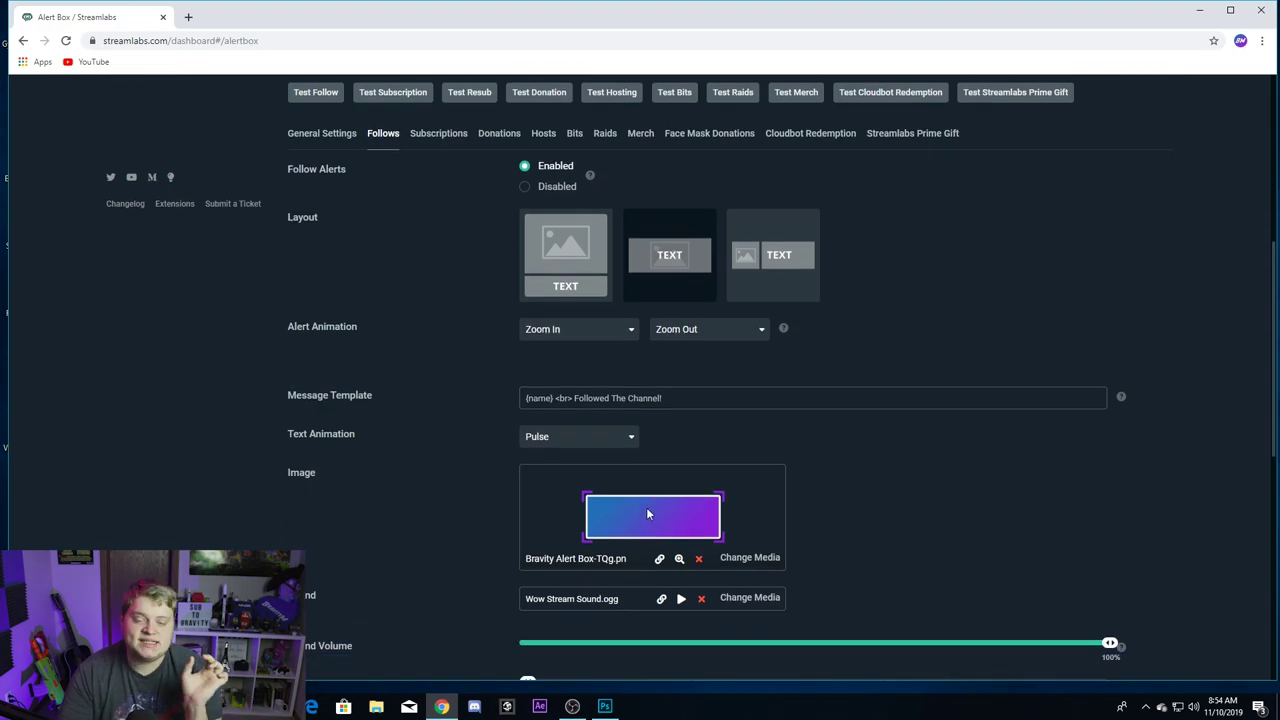
scroll(661, 464, "up", 3)
scroll(686, 450, "down", 1)
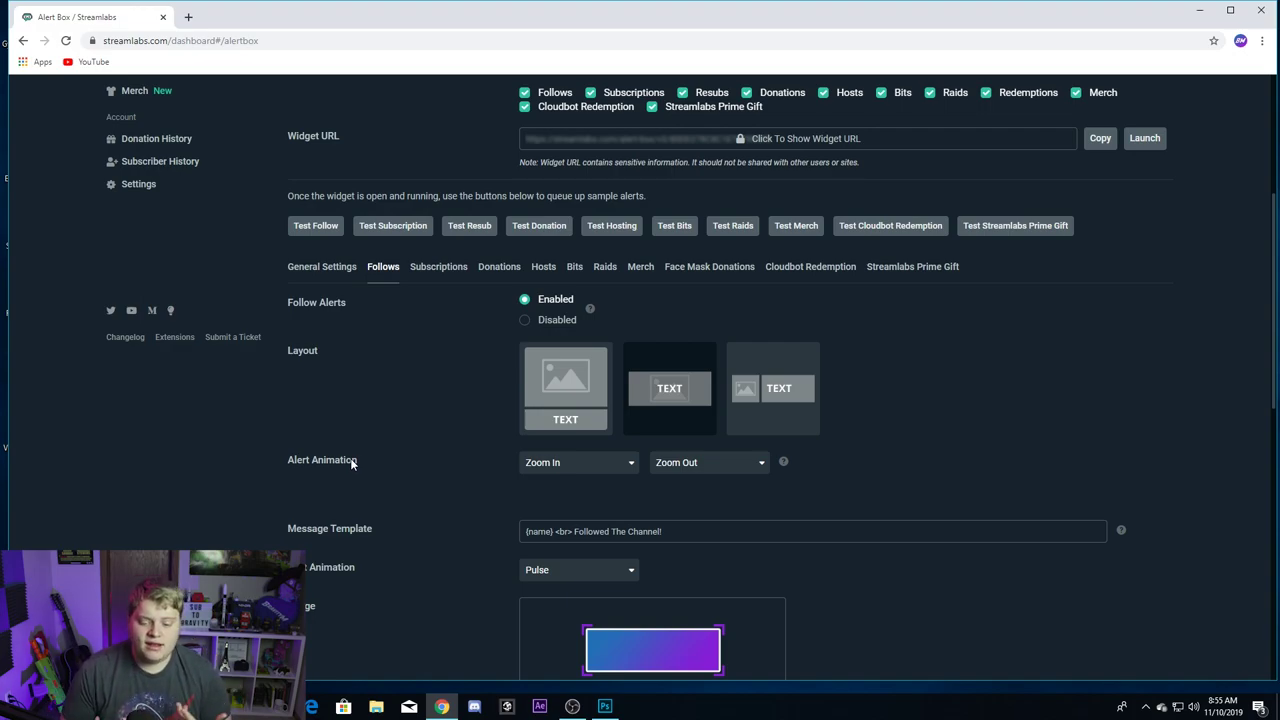
scroll(689, 436, "down", 1)
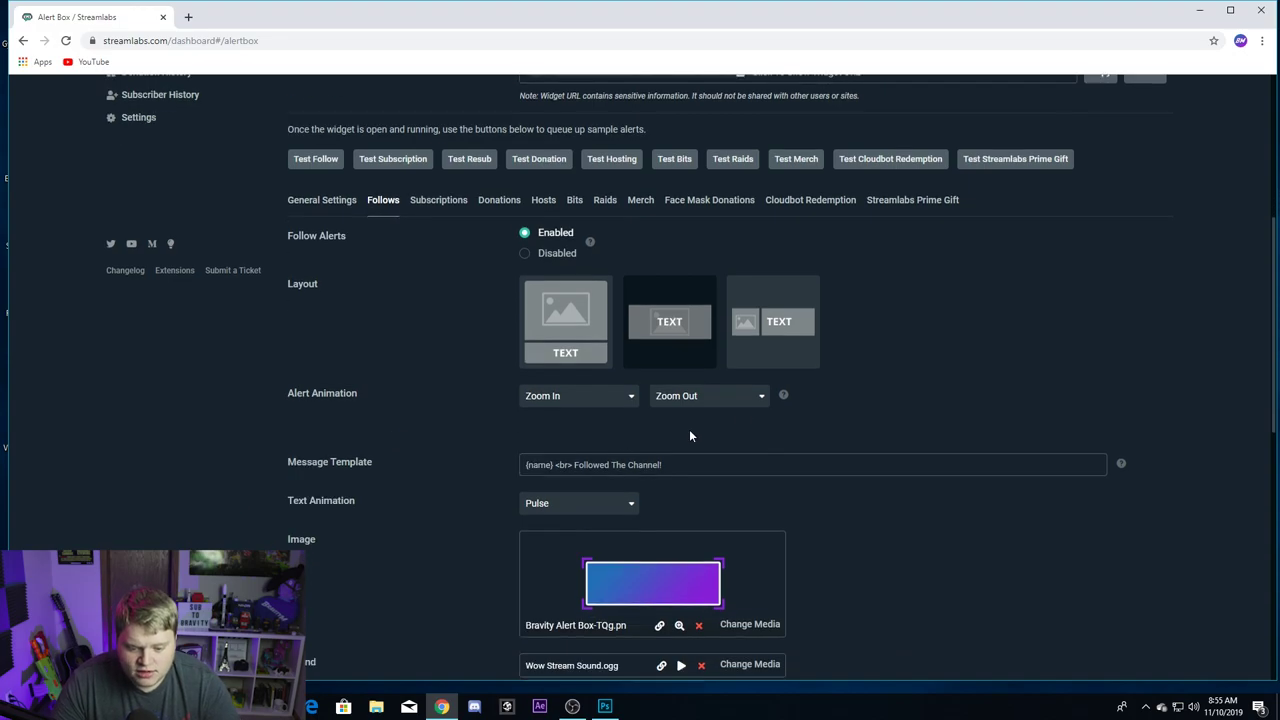
scroll(627, 418, "up", 1)
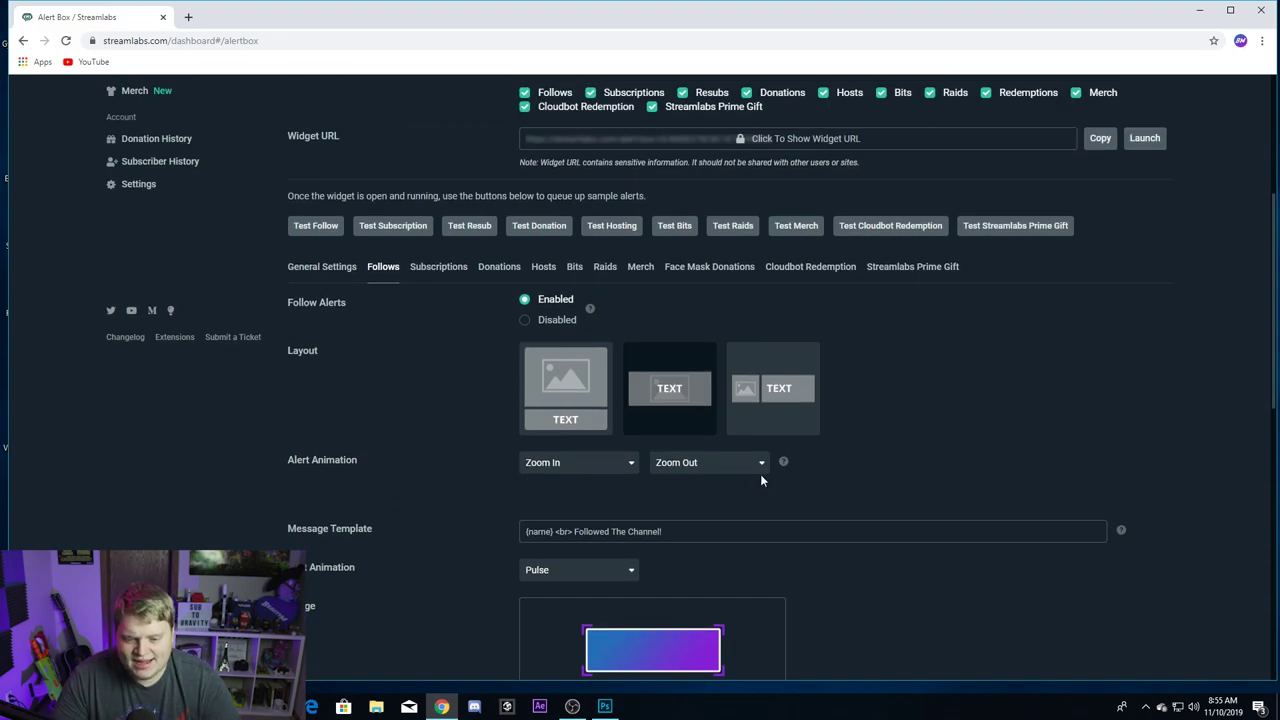
left_click(316, 226)
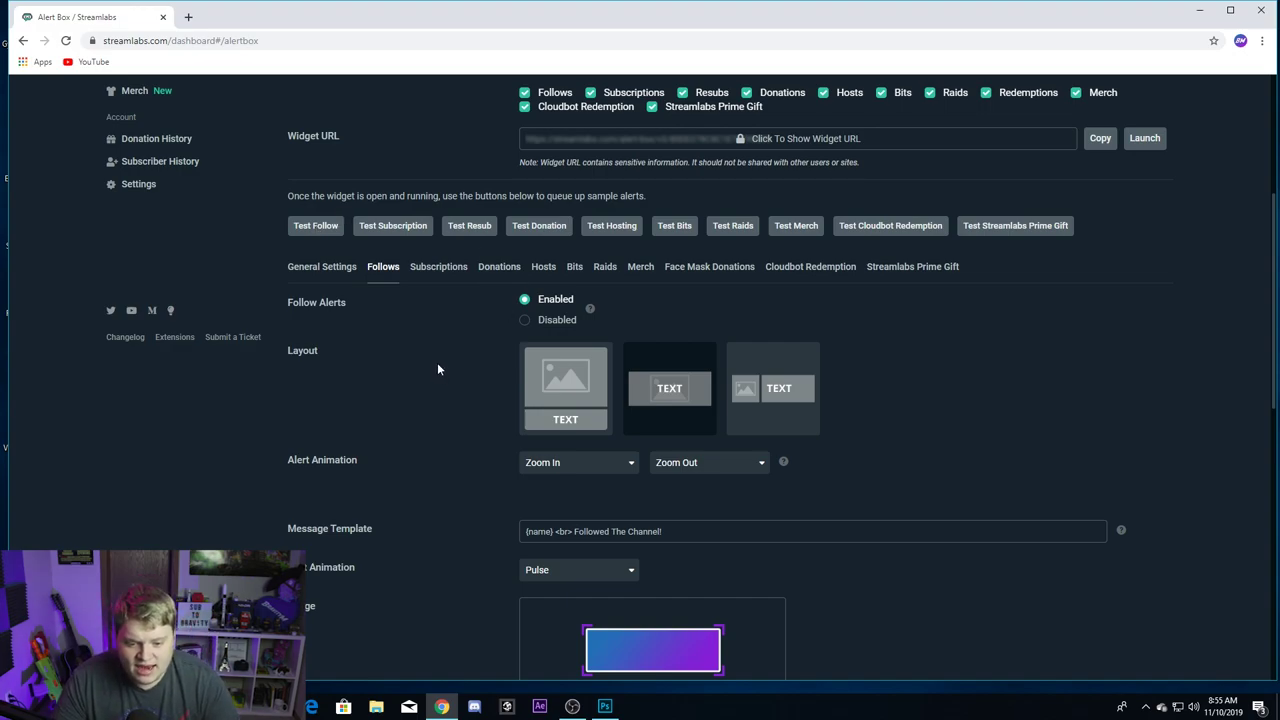
left_click(613, 226)
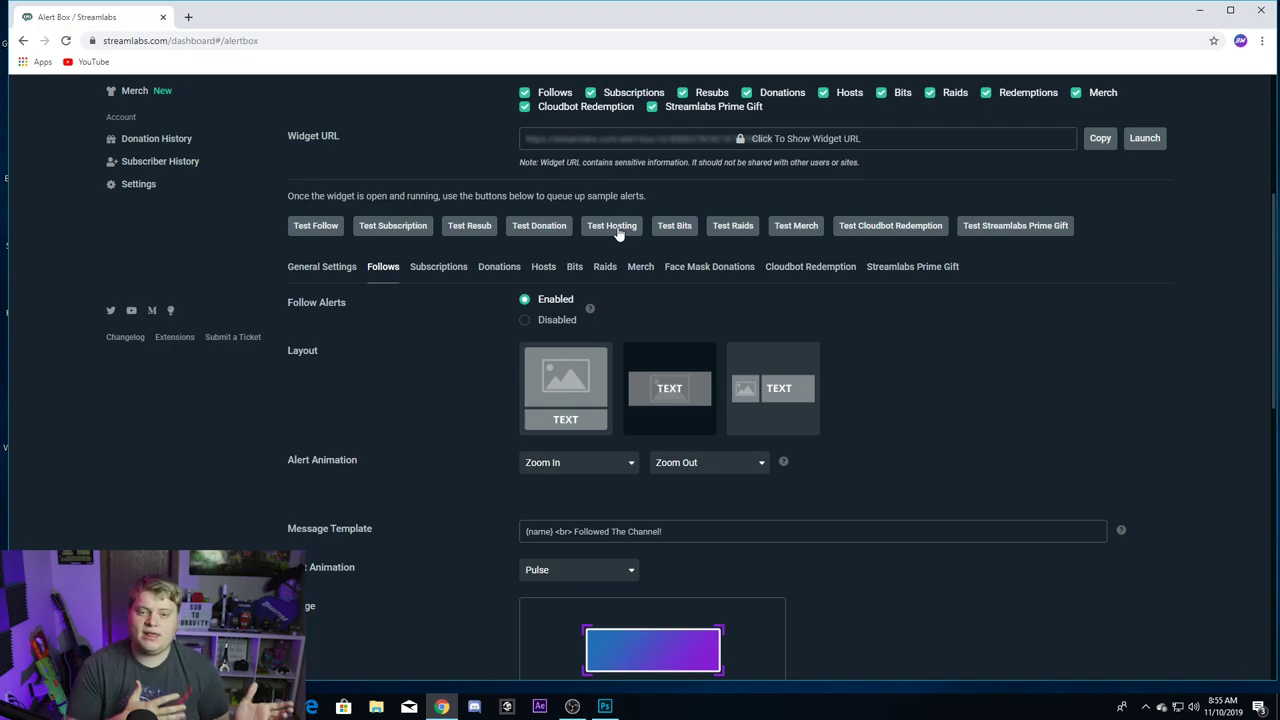
Step: Change the follow alert animation from zoom to Bounce In Down and fire a test follow
left_click(578, 460)
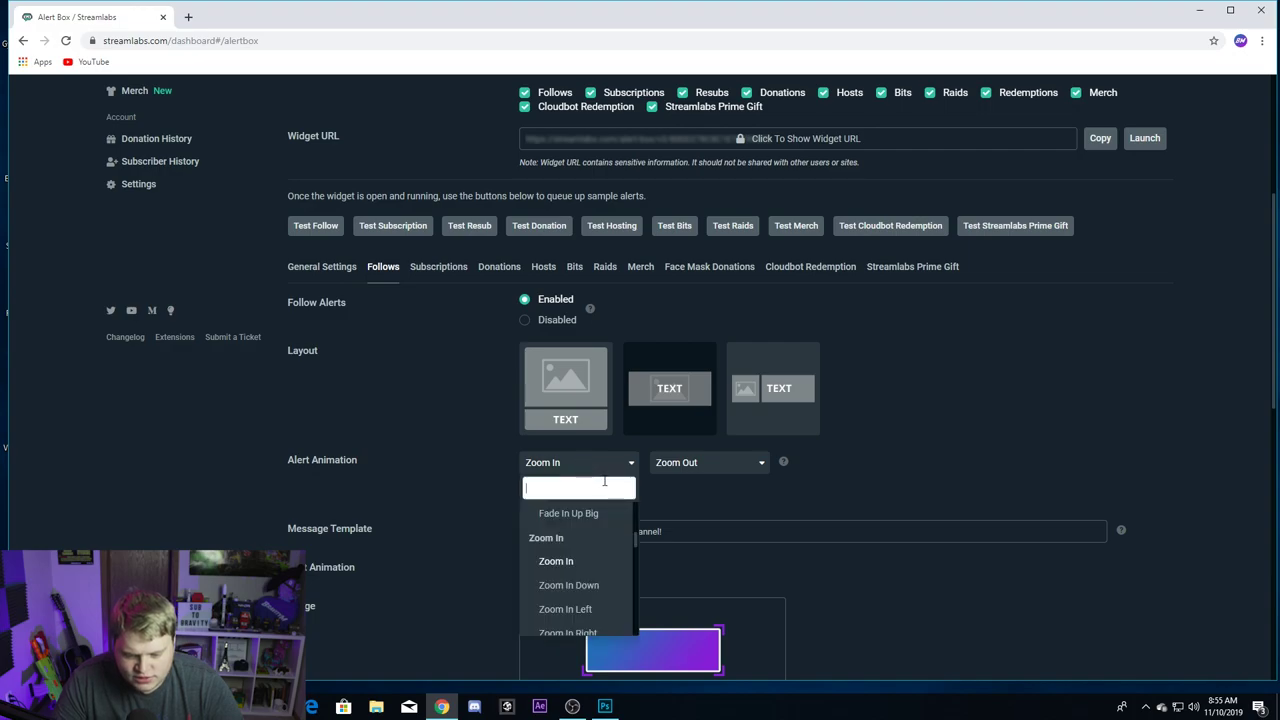
scroll(588, 540, "down", 10)
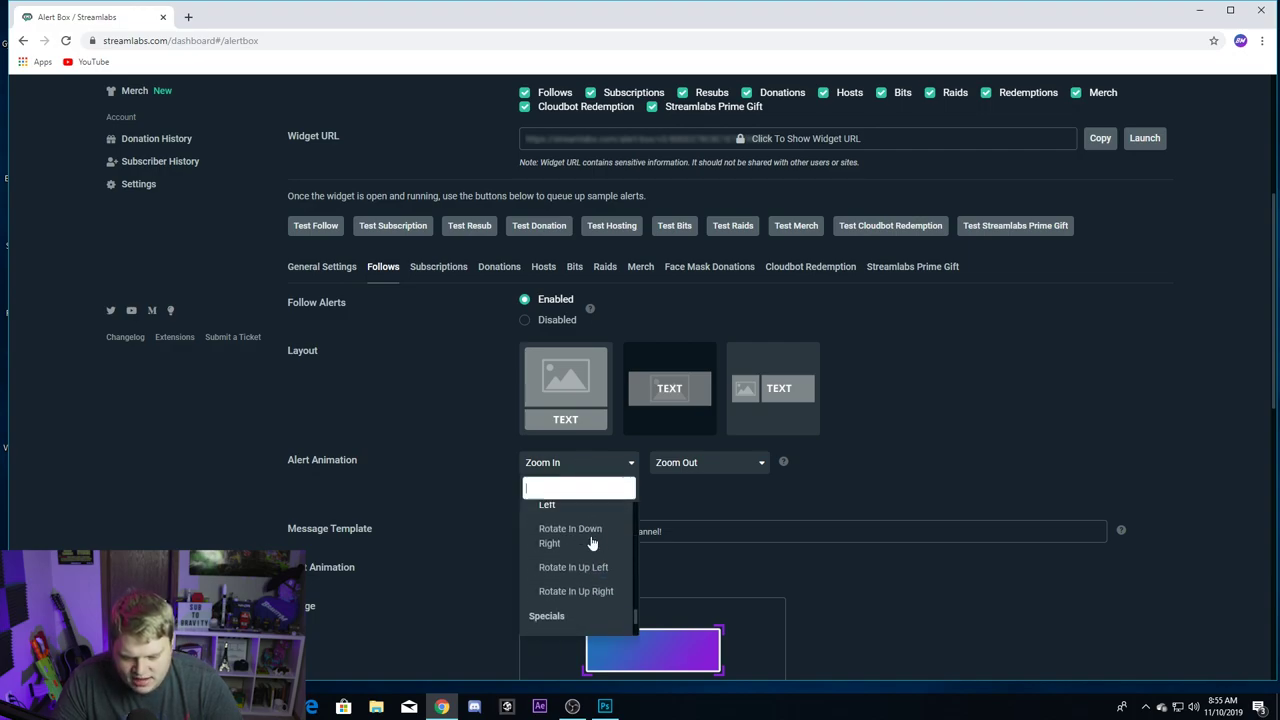
scroll(591, 550, "up", 10)
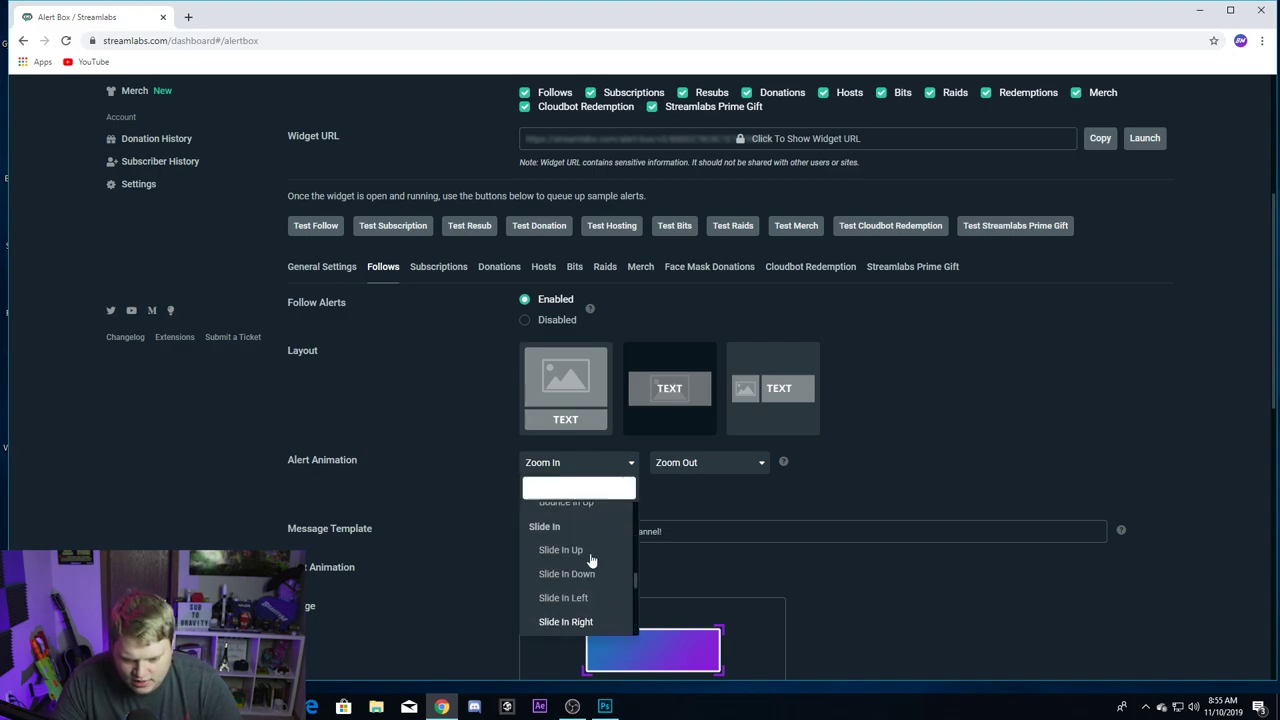
scroll(592, 580, "down", 2)
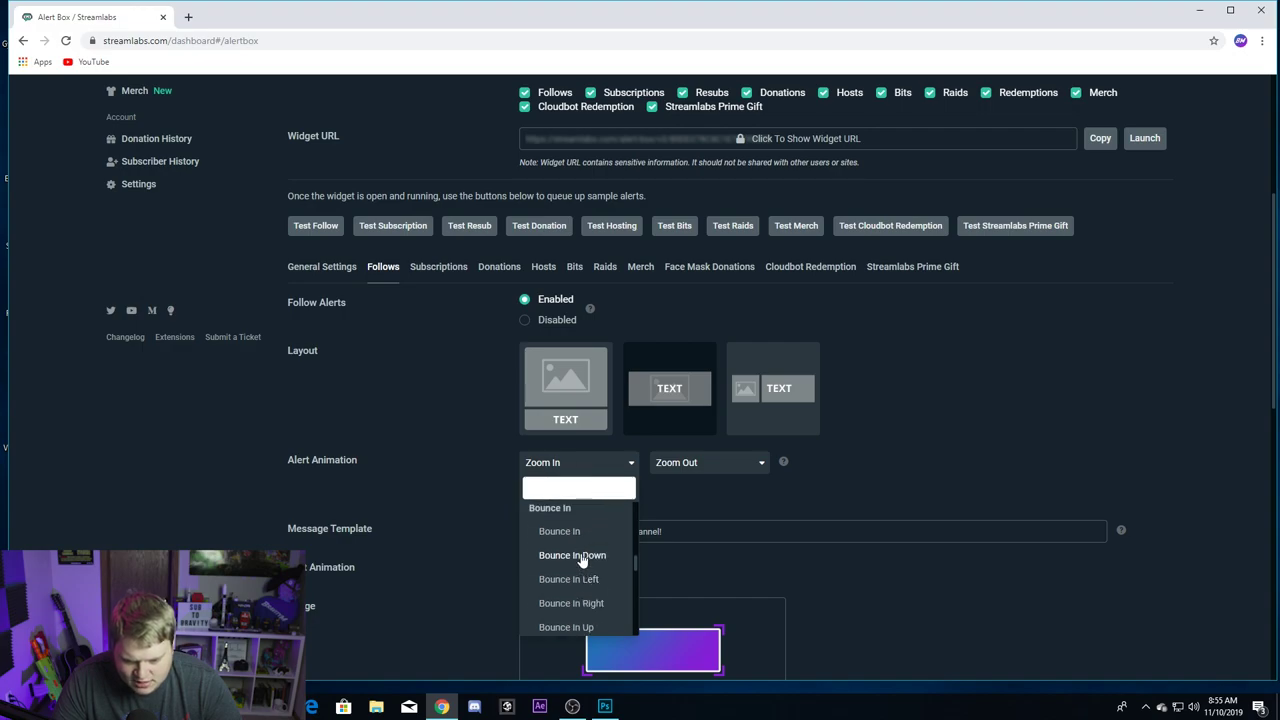
left_click(576, 555)
scroll(452, 412, "up", 2)
left_click(300, 488)
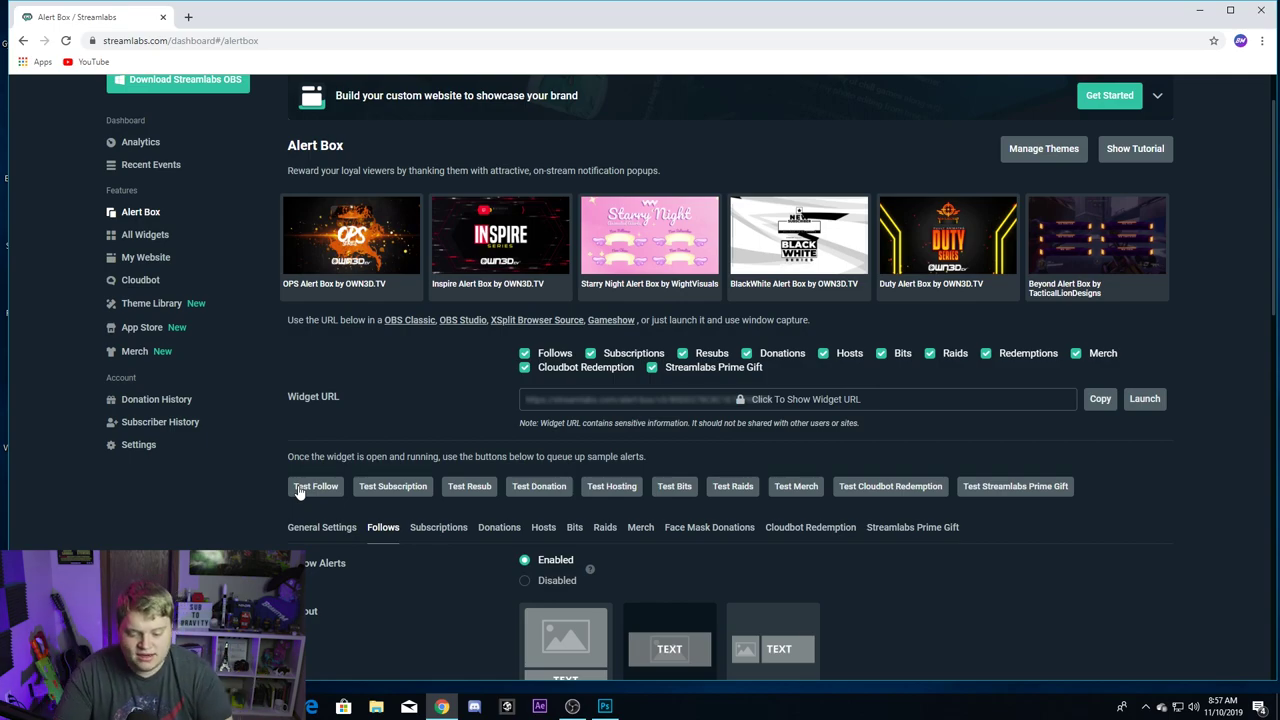
scroll(341, 486, "down", 6)
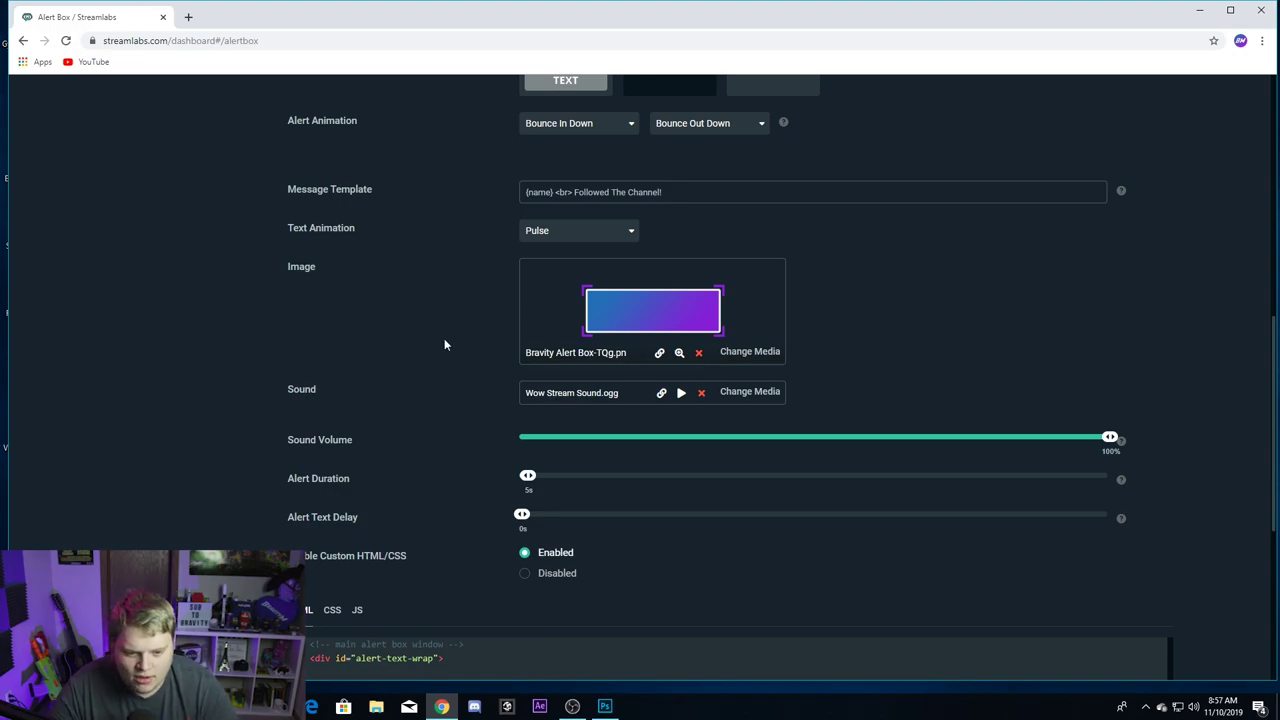
scroll(444, 340, "up", 1)
left_click_drag(297, 259, 408, 267)
left_click(425, 268)
scroll(400, 320, "up", 1)
scroll(375, 355, "down", 1)
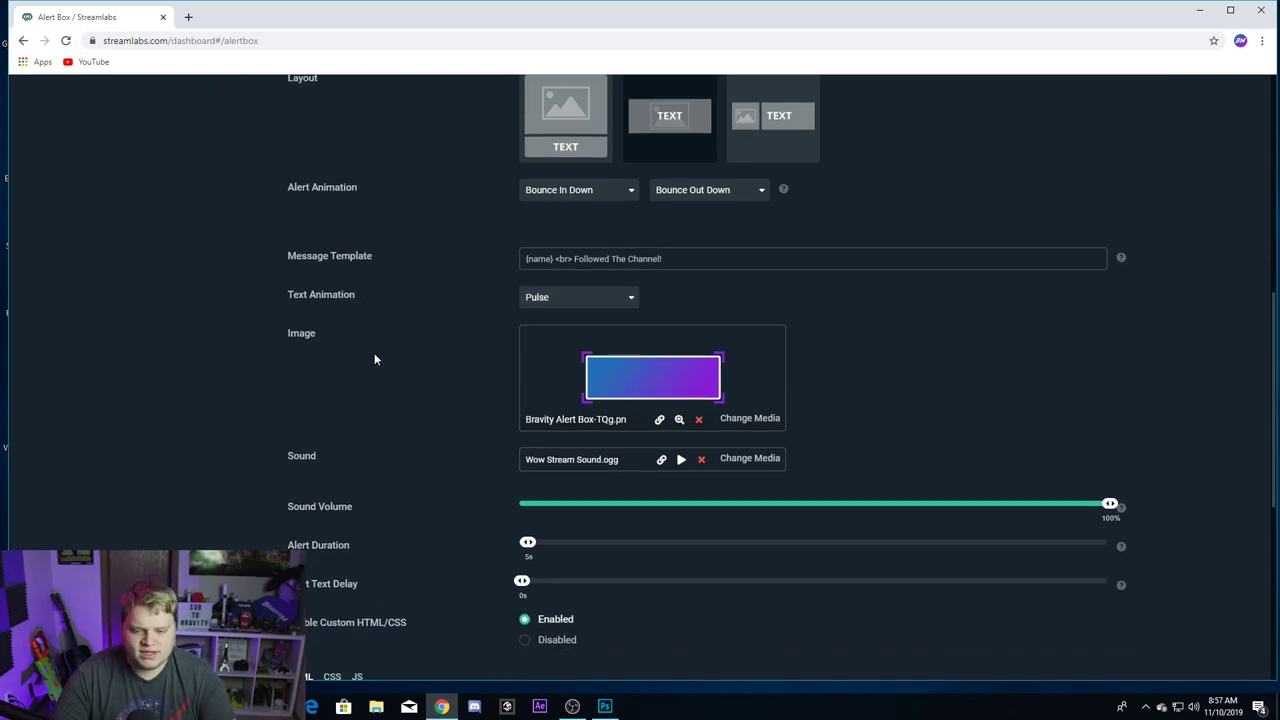
scroll(405, 339, "up", 1)
left_click_drag(553, 326, 518, 330)
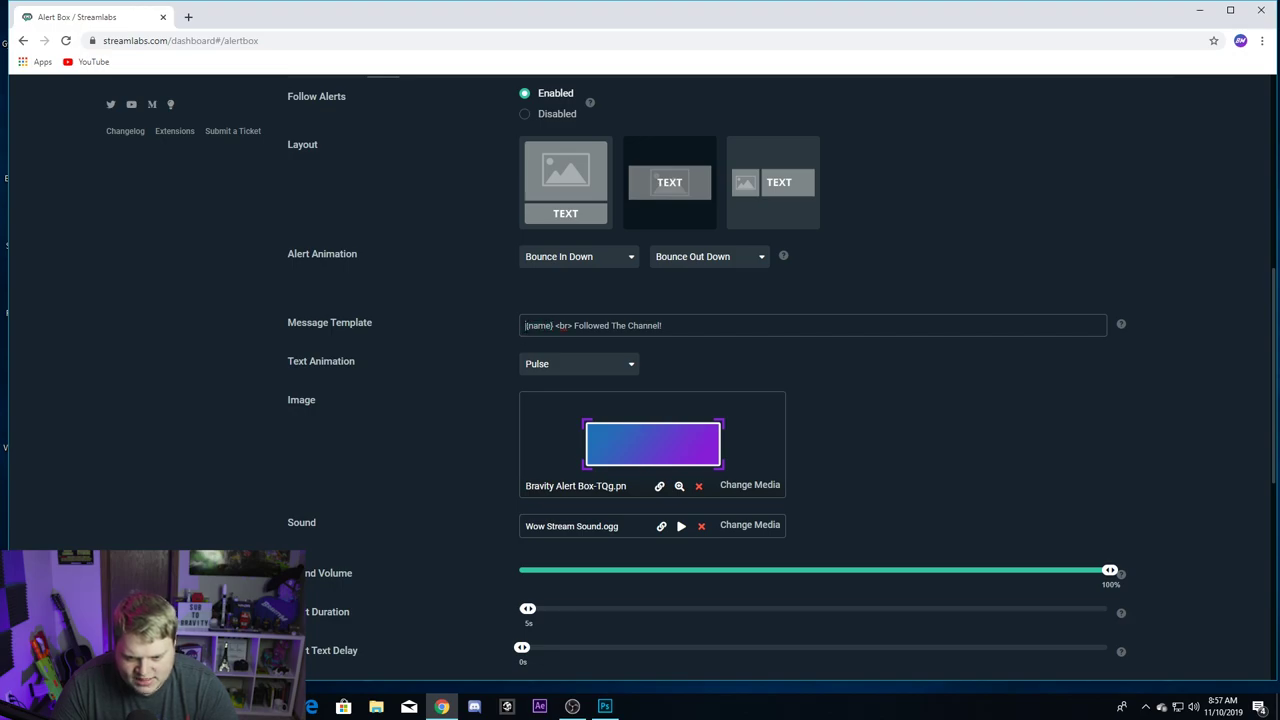
left_click(447, 334)
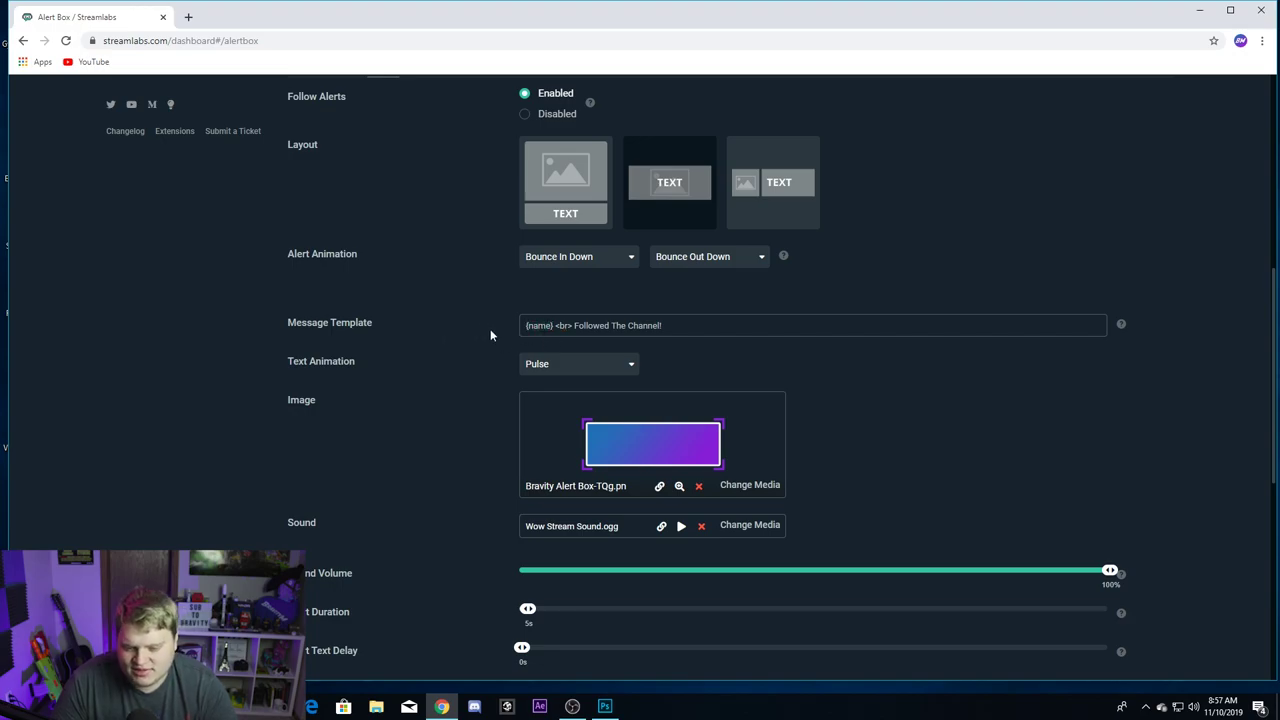
left_click_drag(524, 326, 556, 326)
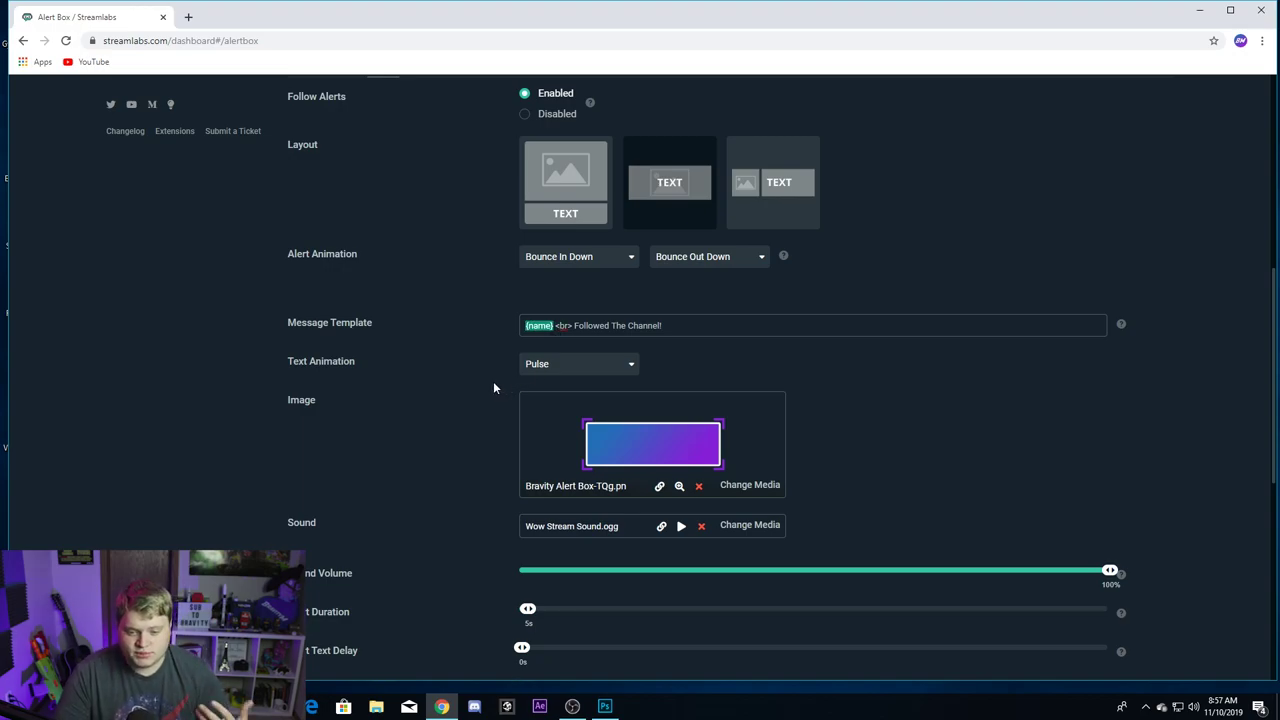
left_click_drag(555, 325, 575, 326)
left_click(565, 325)
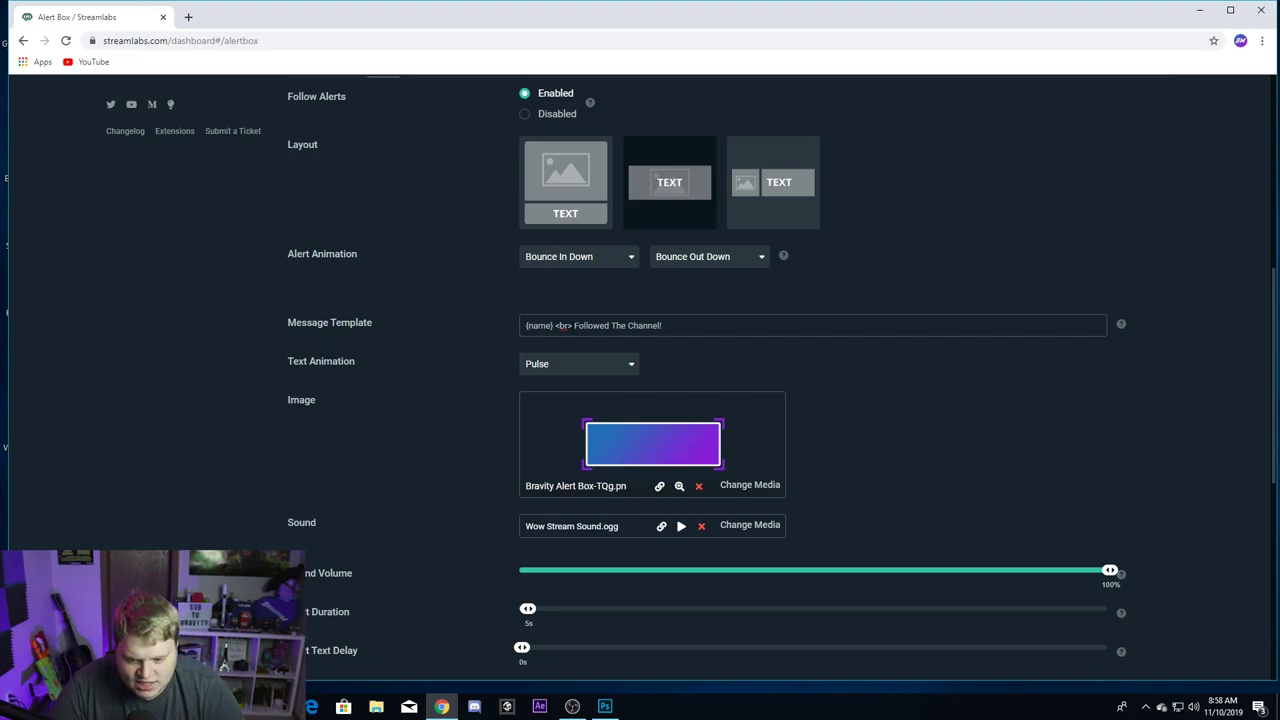
left_click_drag(572, 326, 555, 326)
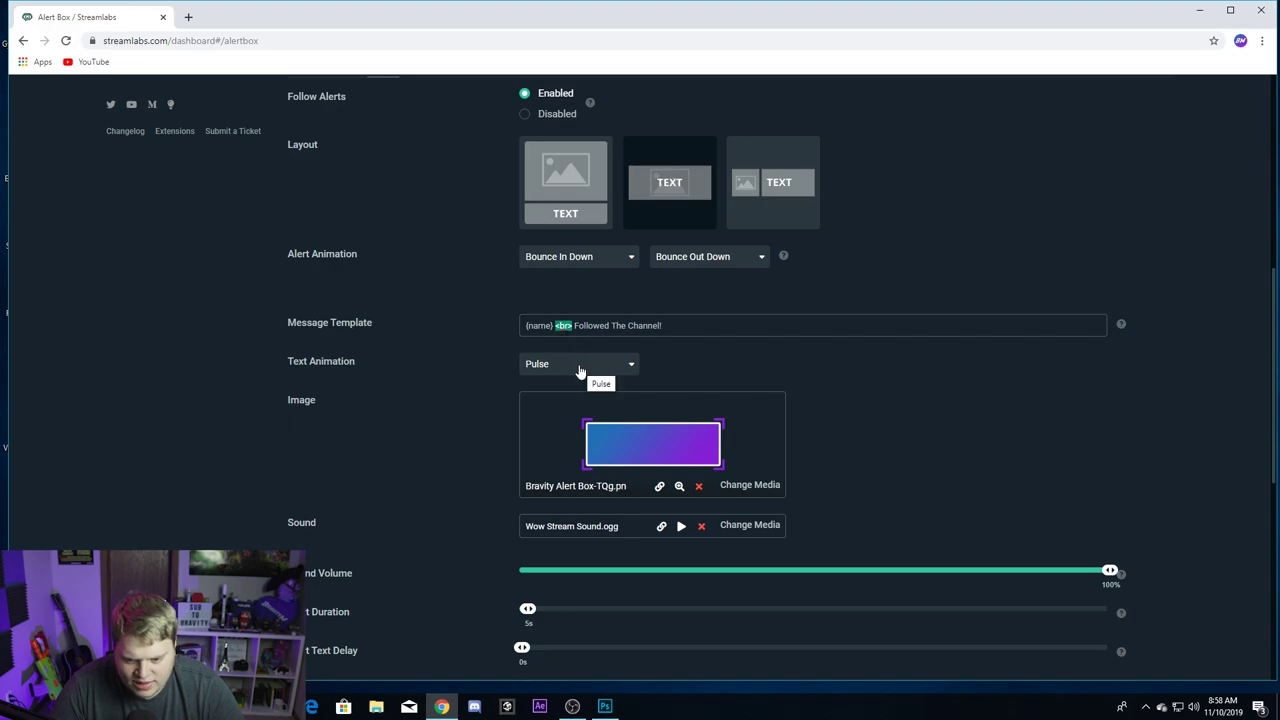
left_click(576, 325)
left_click_drag(574, 325, 683, 329)
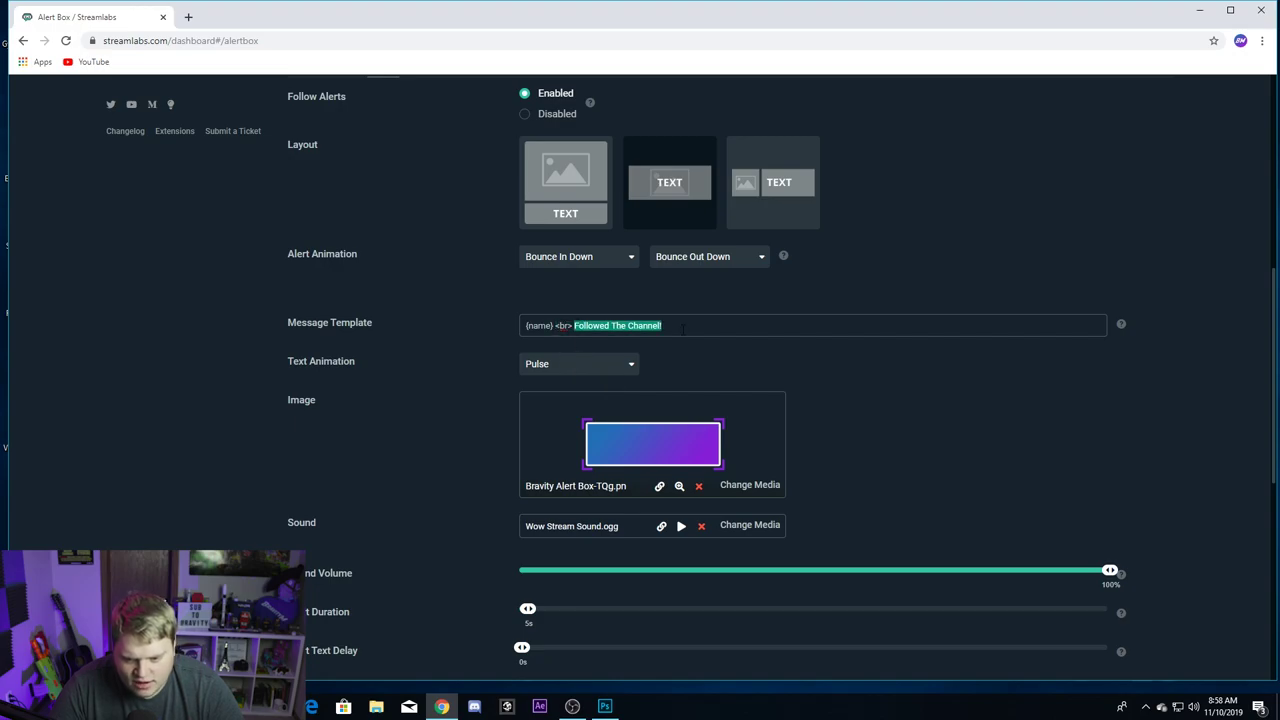
left_click(462, 308)
scroll(475, 311, "up", 3)
scroll(466, 312, "down", 2)
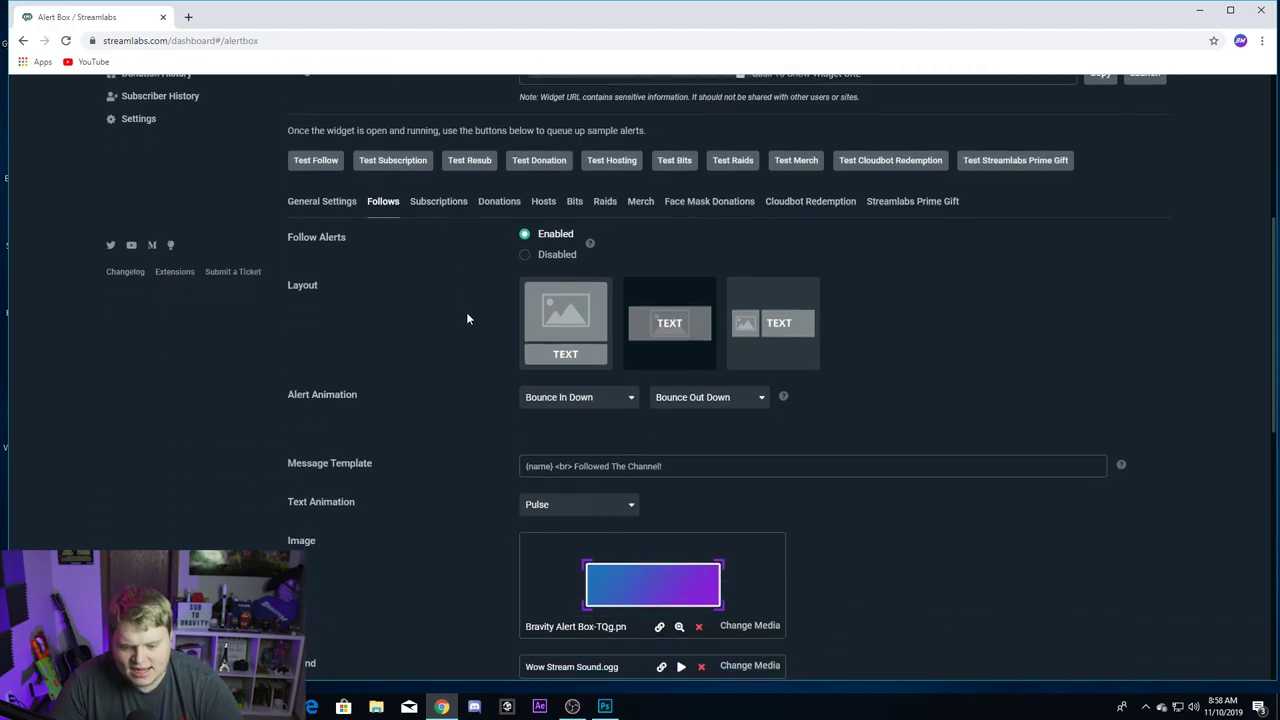
Step: Send a test follow alert and review the font settings: Bangers, 56px, white #FFFFFF text
left_click(318, 153)
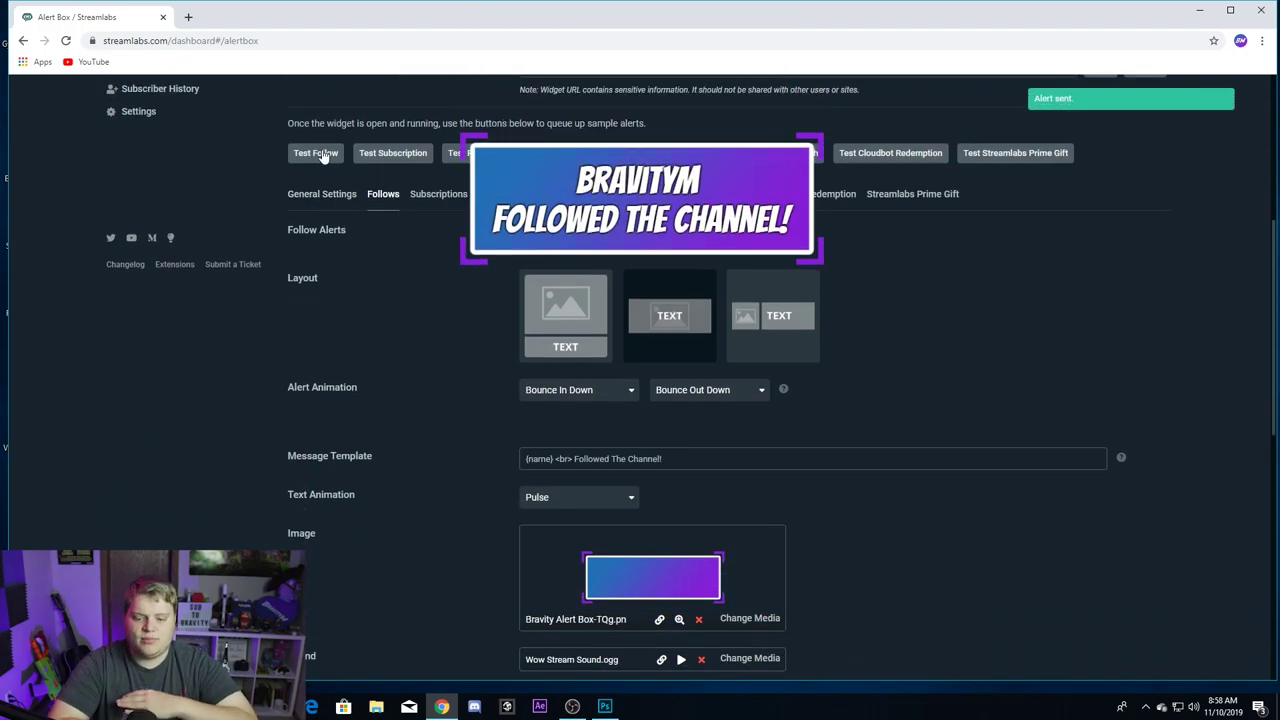
scroll(345, 219, "down", 5)
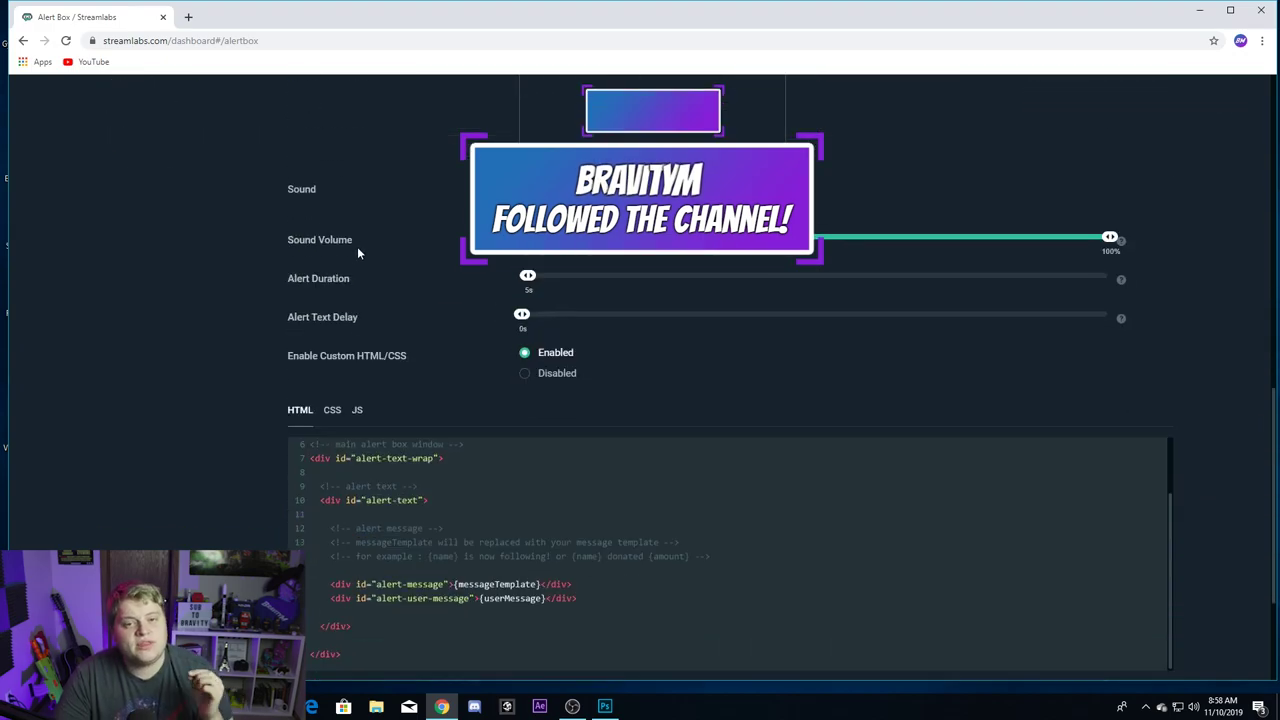
scroll(357, 250, "down", 1)
scroll(425, 457, "down", 2)
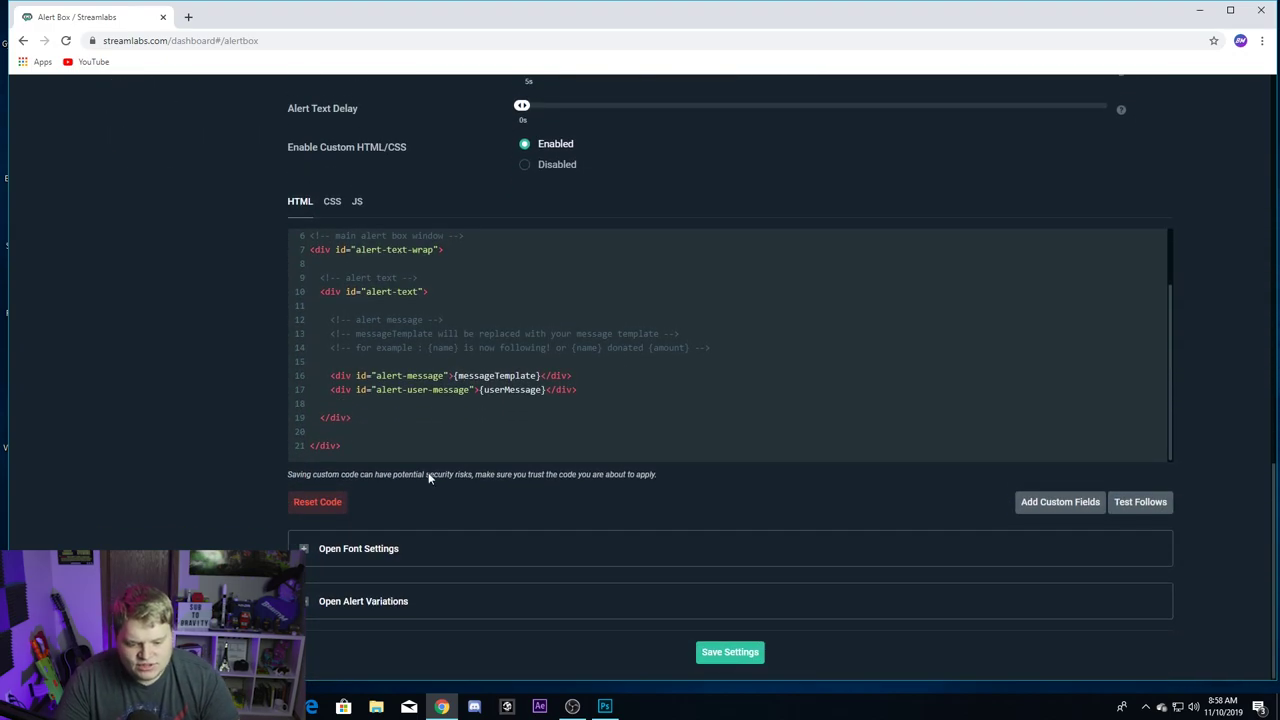
scroll(320, 580, "down", 2)
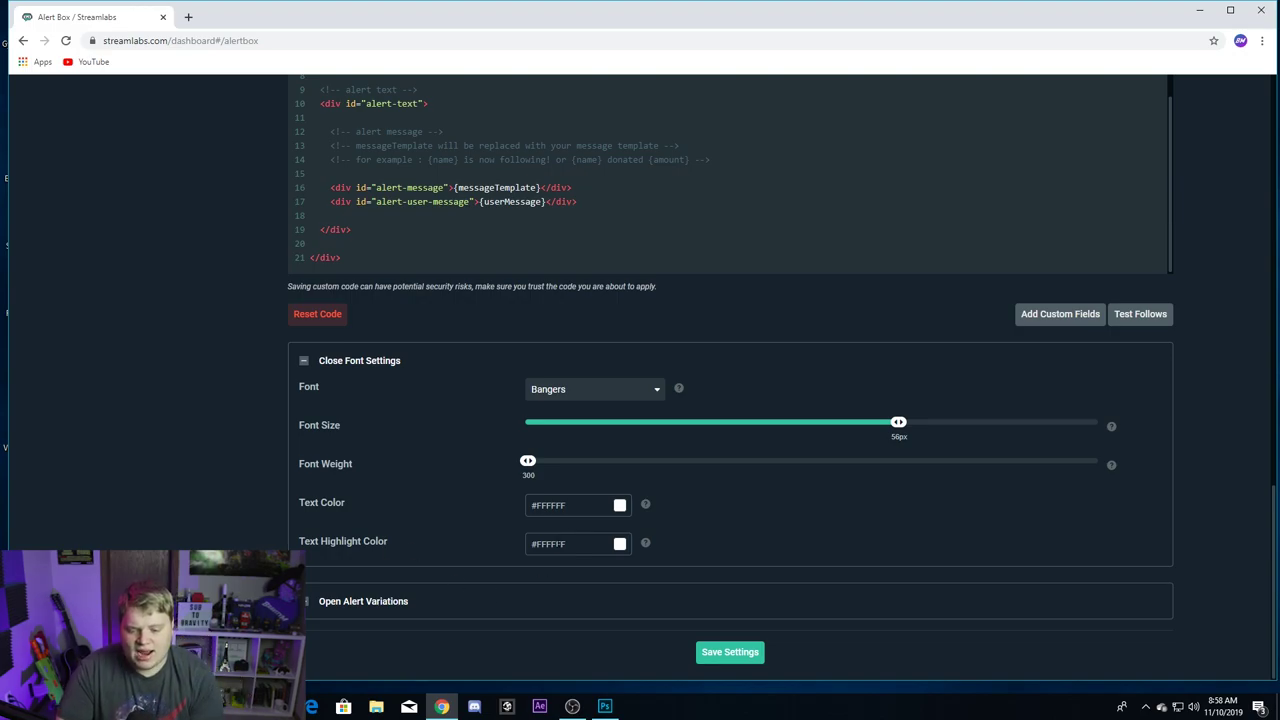
scroll(338, 504, "up", 15)
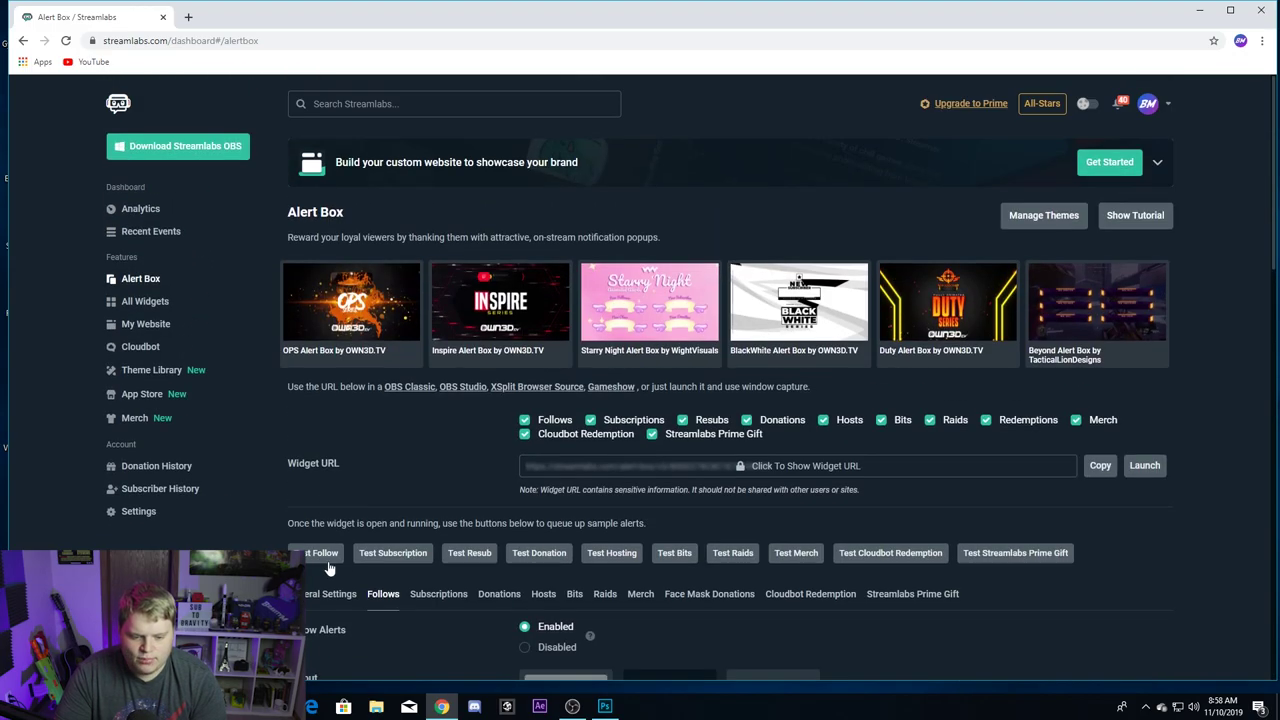
Step: Send another test follow alert, then return to the Photoshop alert box design
left_click(326, 556)
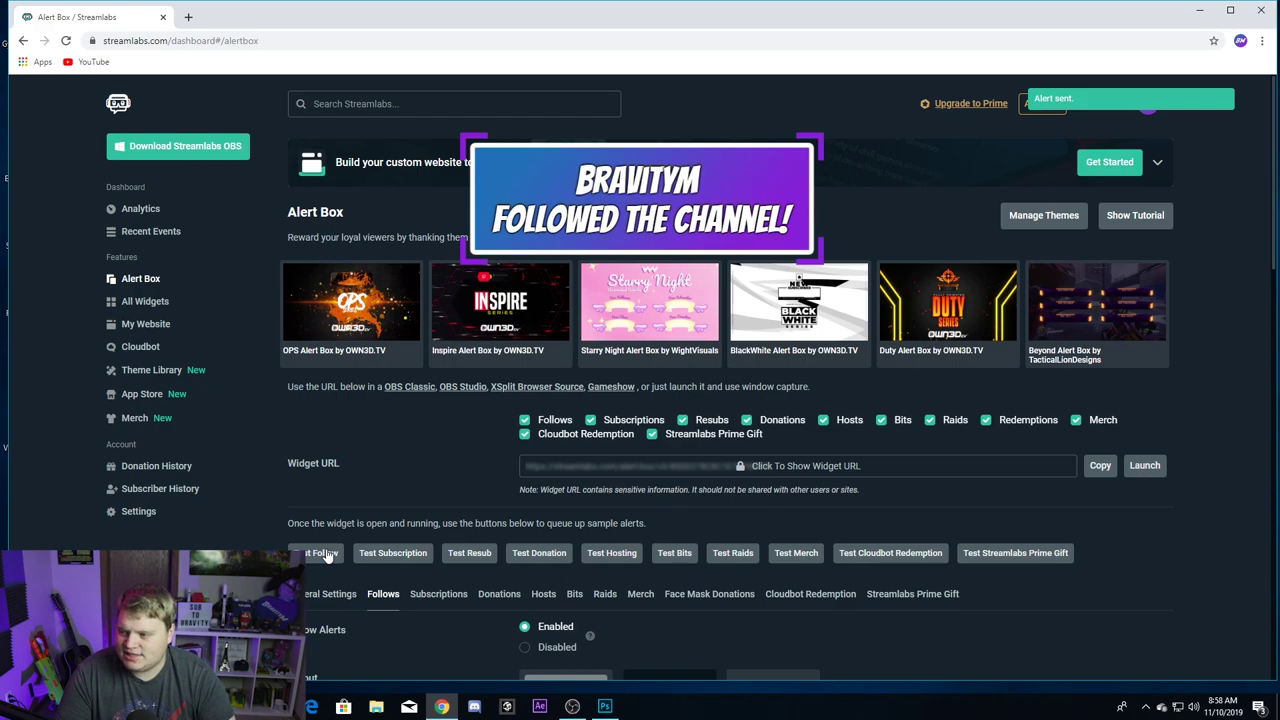
scroll(326, 556, "down", 5)
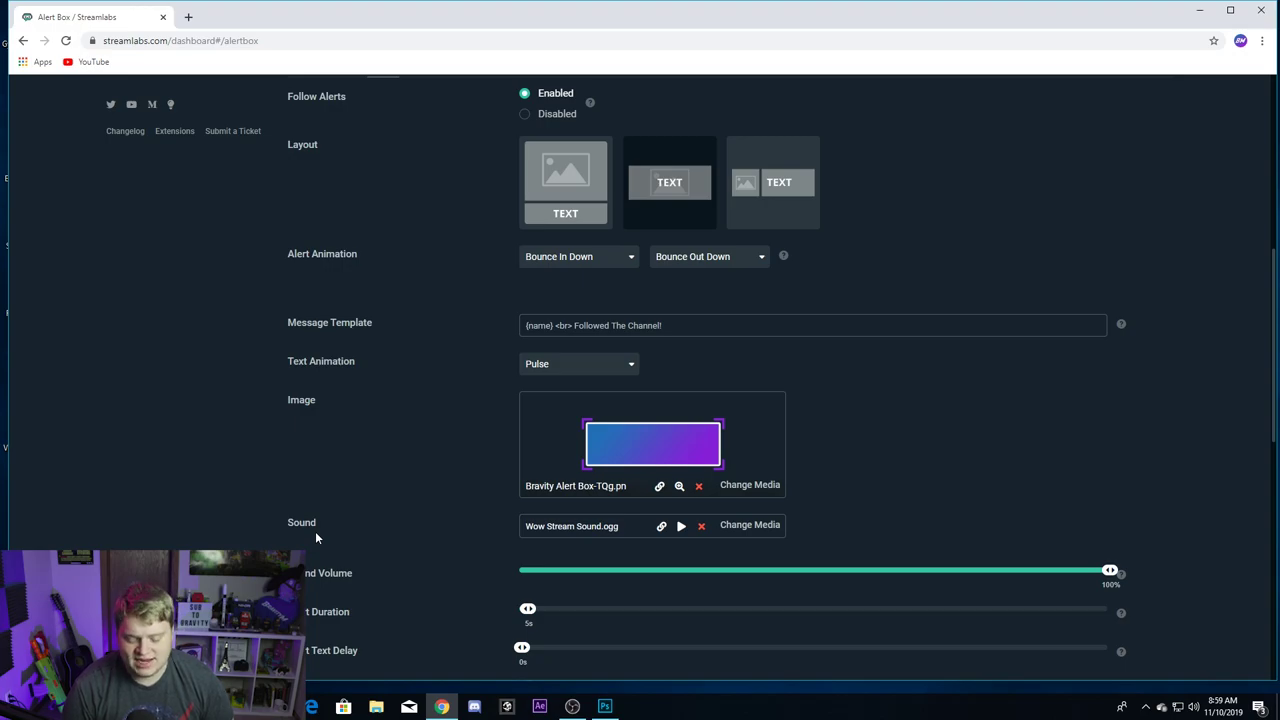
key("alt+Tab")
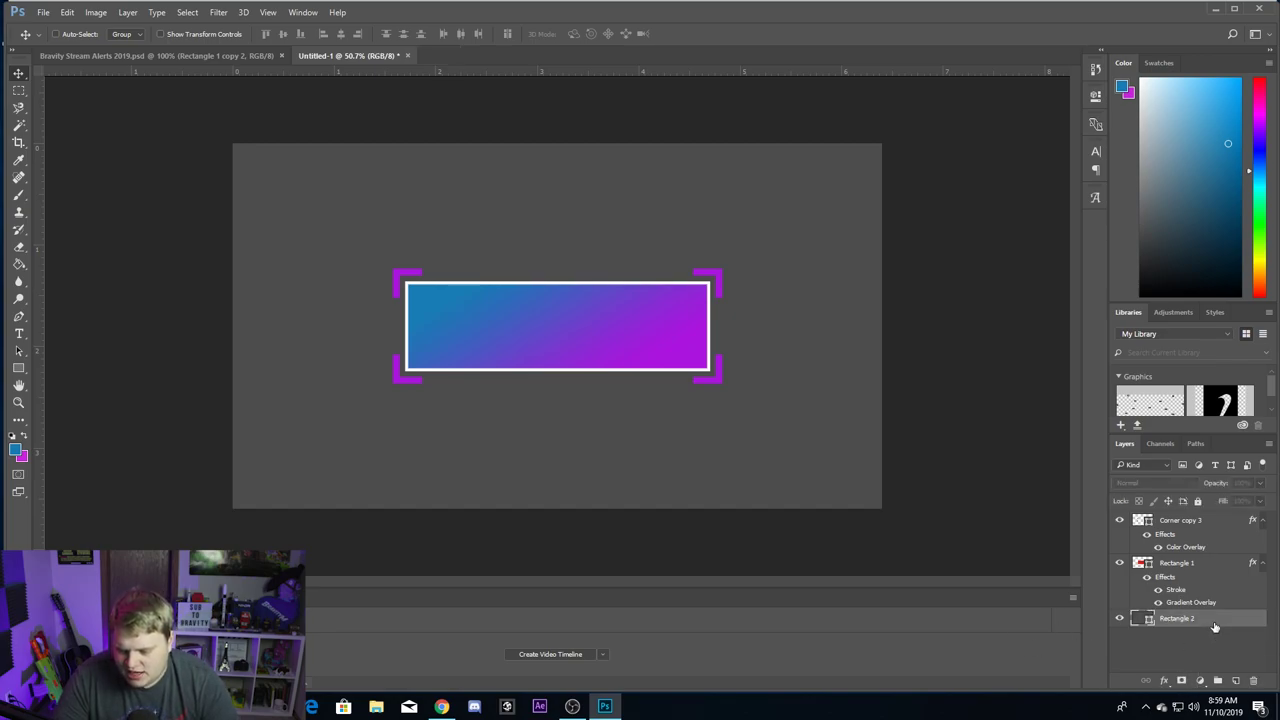
Step: Toggle the gradient box and magenta corner bracket layers off and back on to check them
left_click(1210, 566)
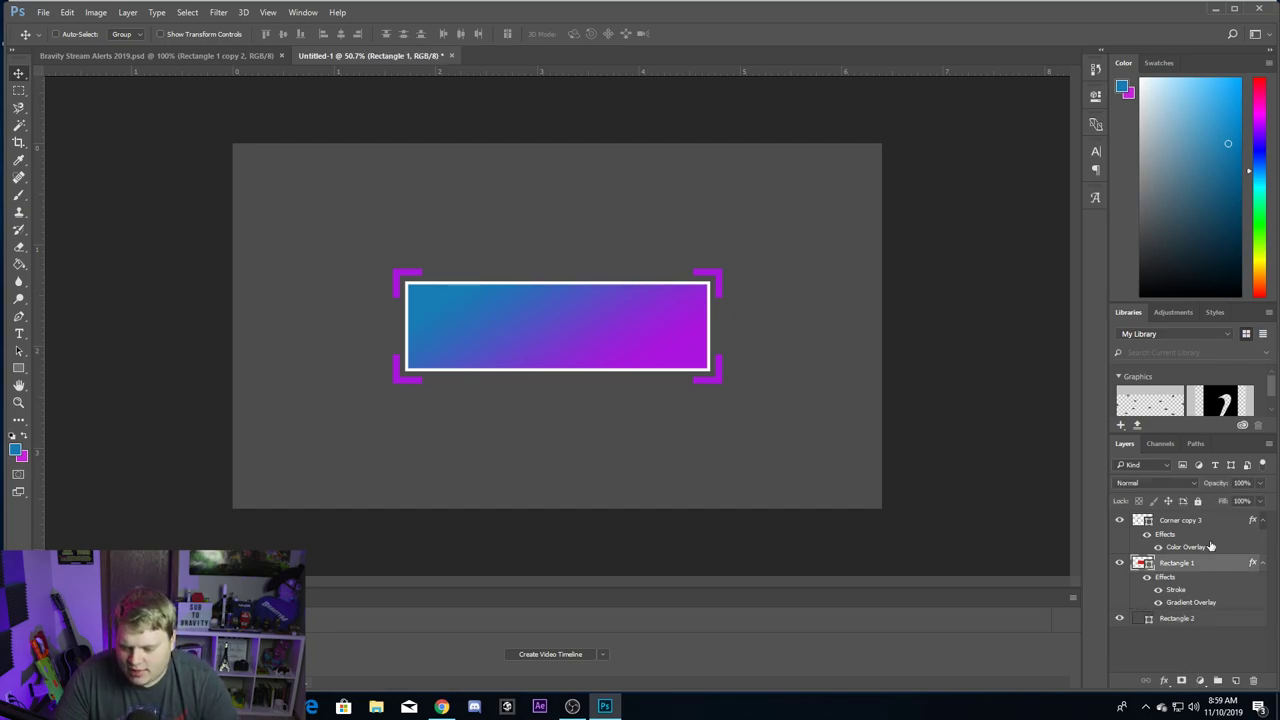
left_click(1212, 520)
left_click(1120, 563)
left_click(1120, 563)
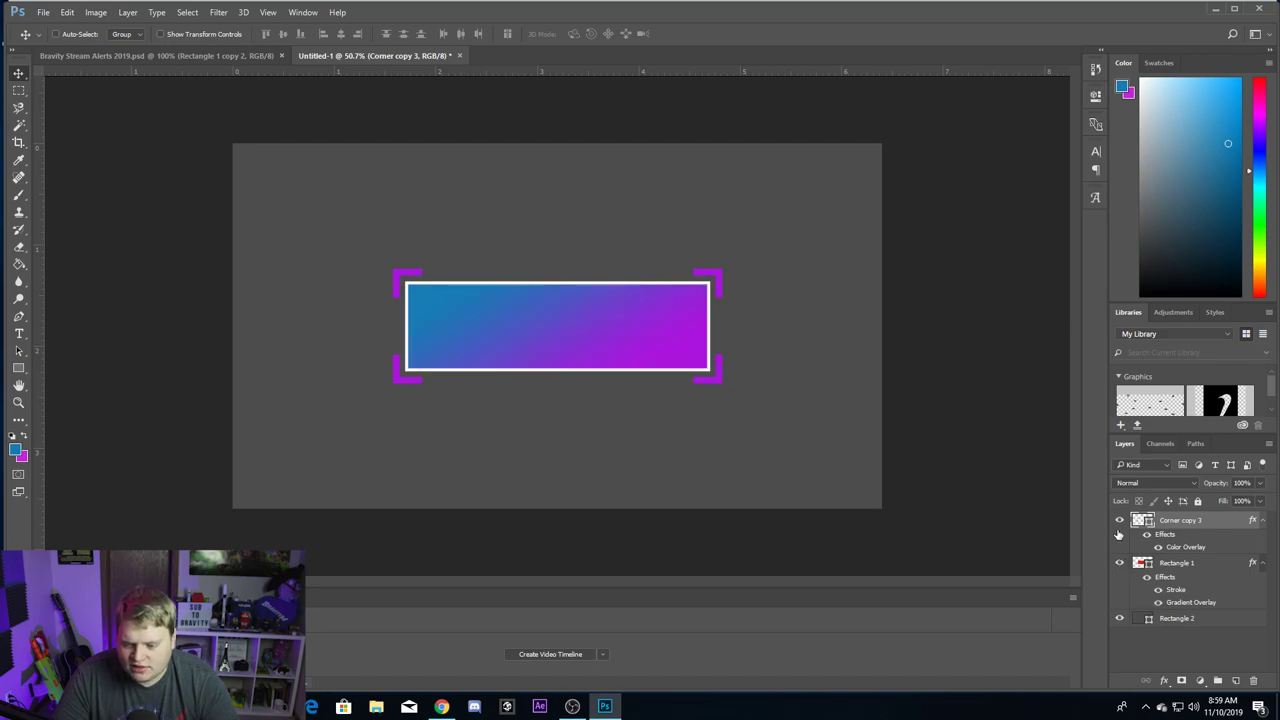
left_click(1120, 520)
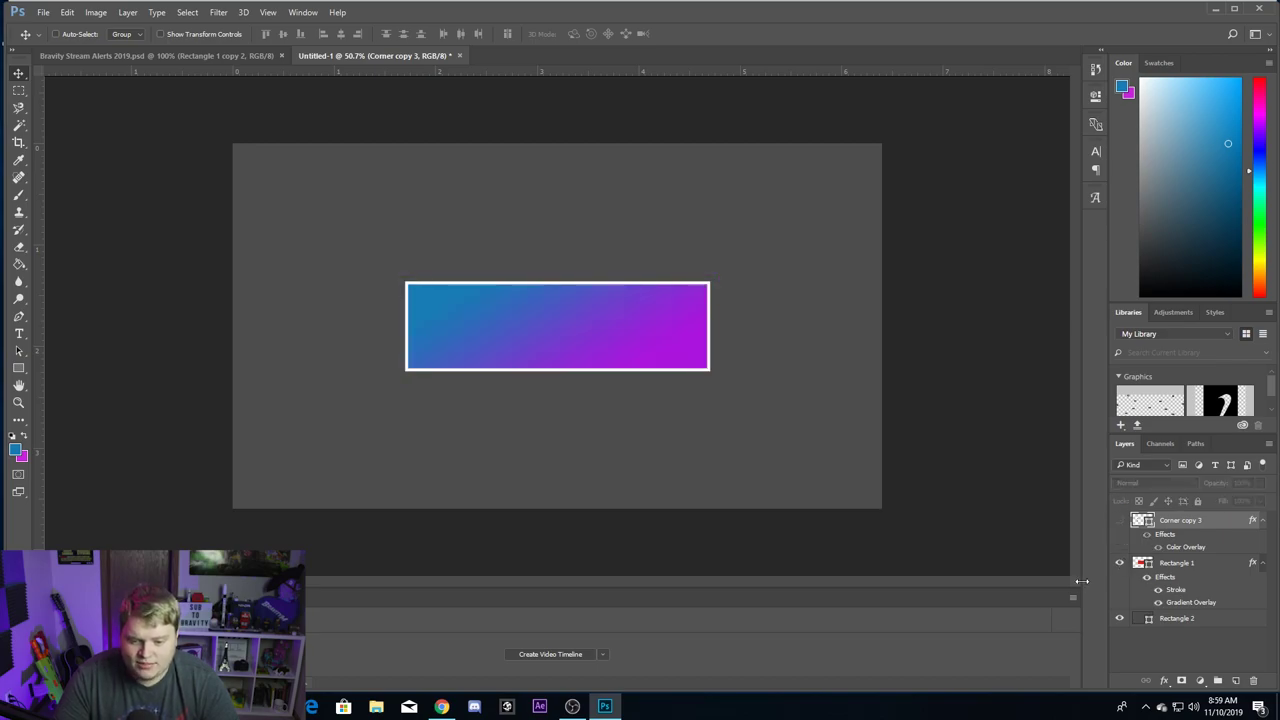
left_click(1120, 520)
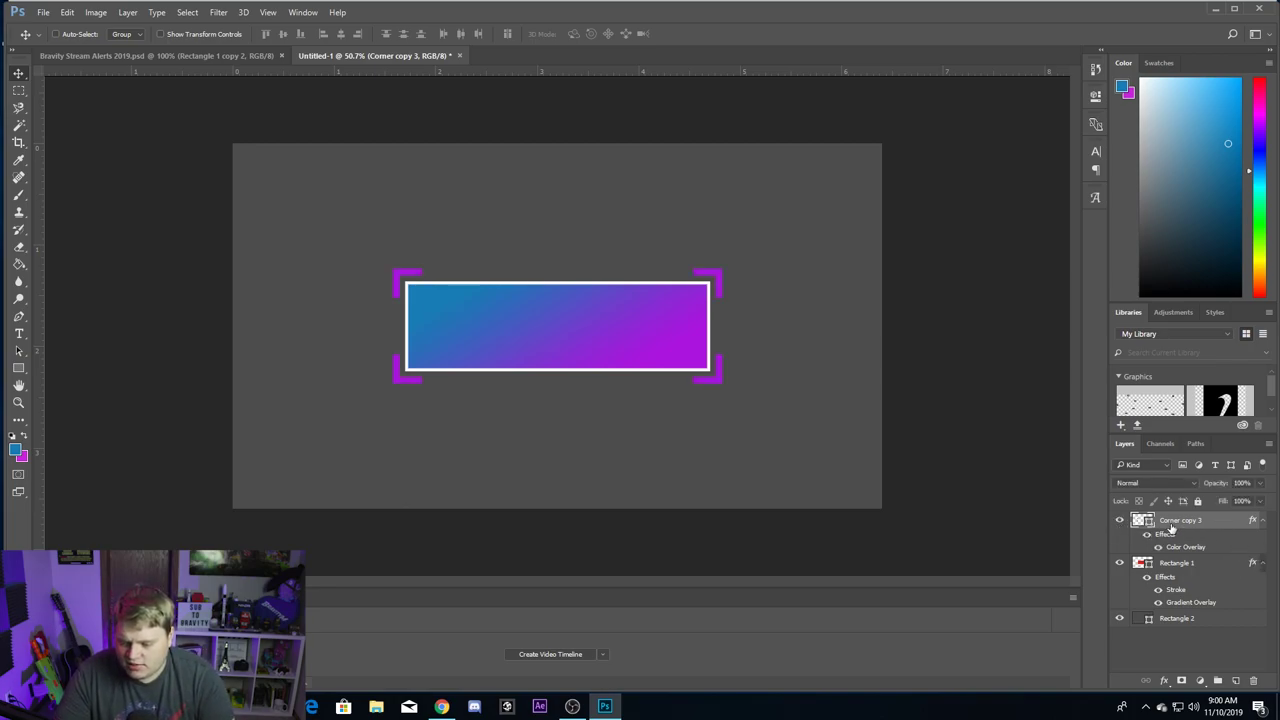
Step: Open the Color Picker for Corner copy 3's magenta Color Overlay, currently a915dd
double_click(1218, 528)
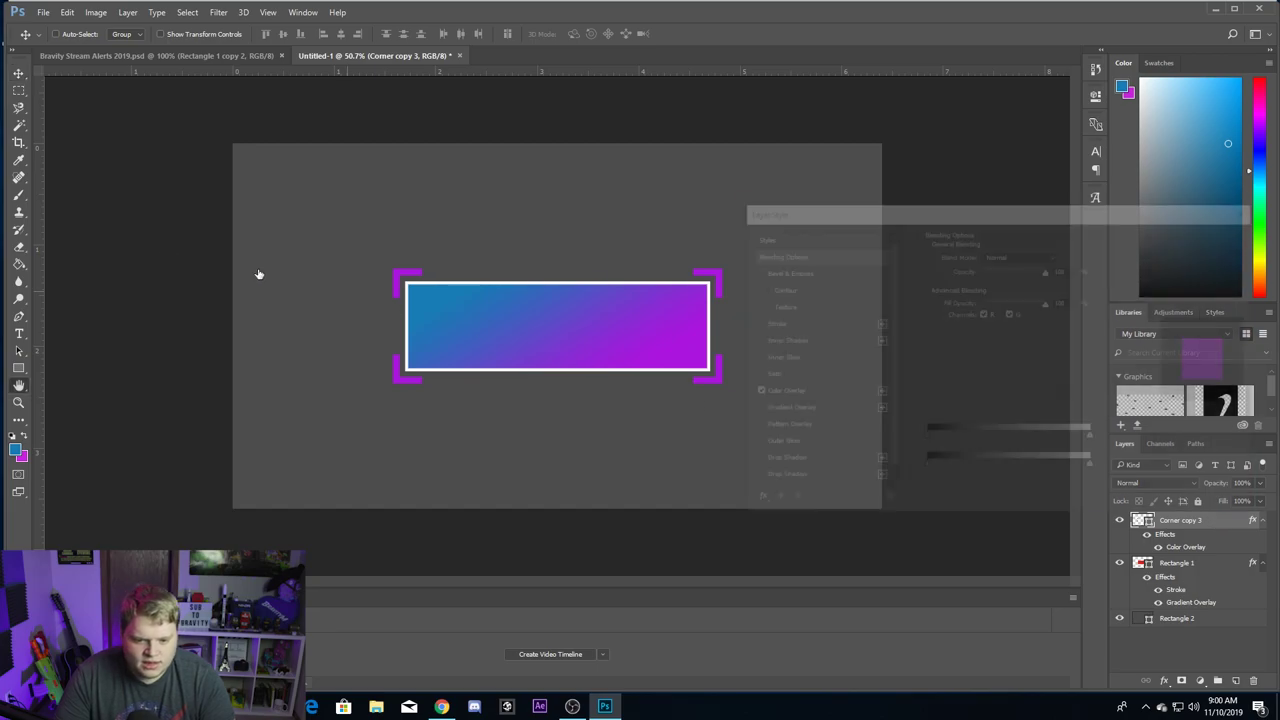
left_click(779, 392)
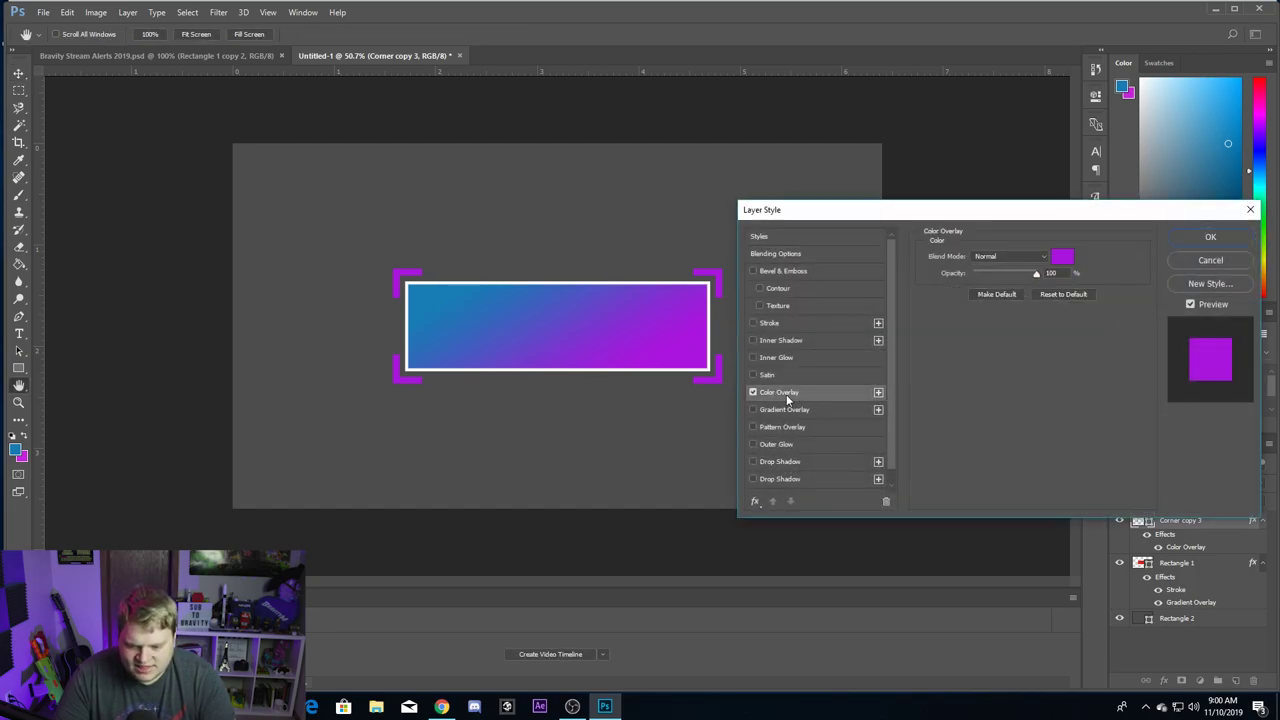
left_click(1061, 257)
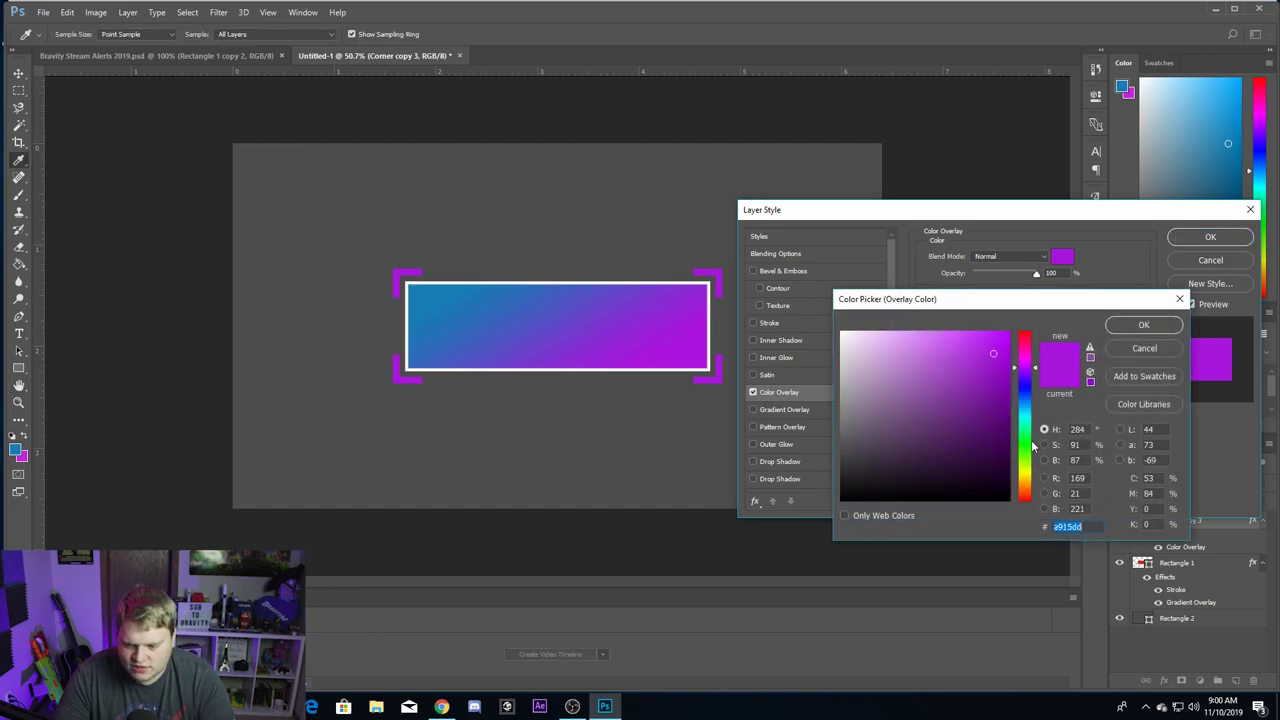